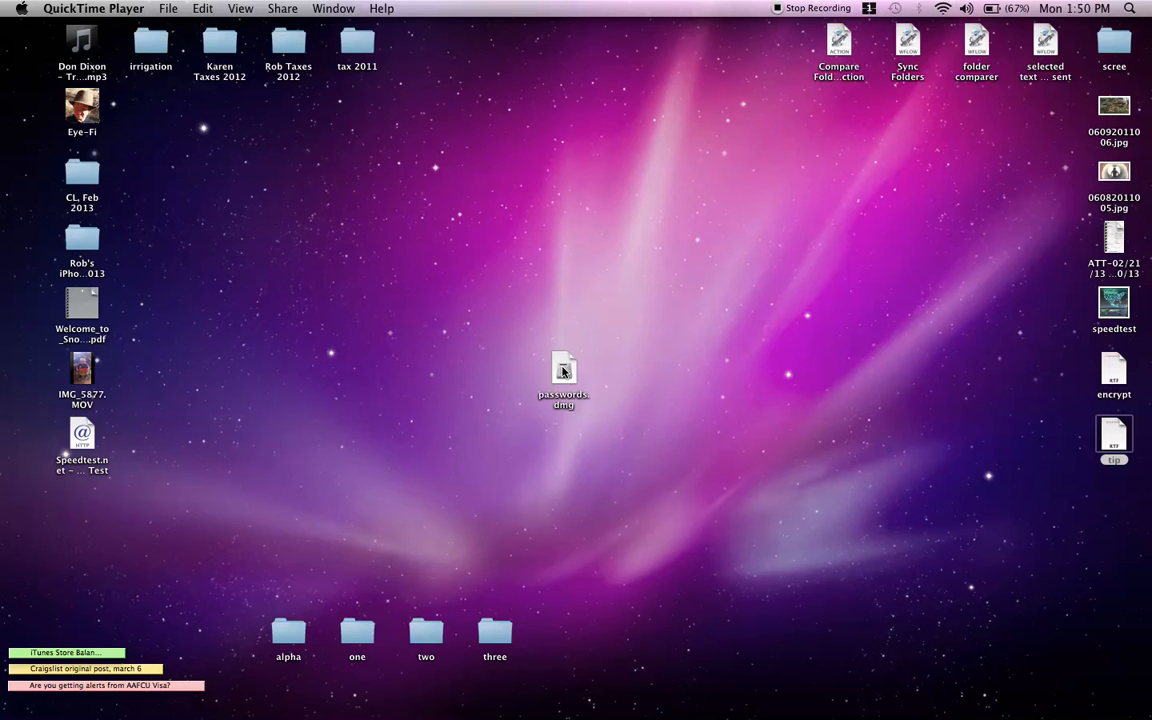
Step: Mount passwords.dmg by entering its password, then open the Passwords volume
double_click(563, 372)
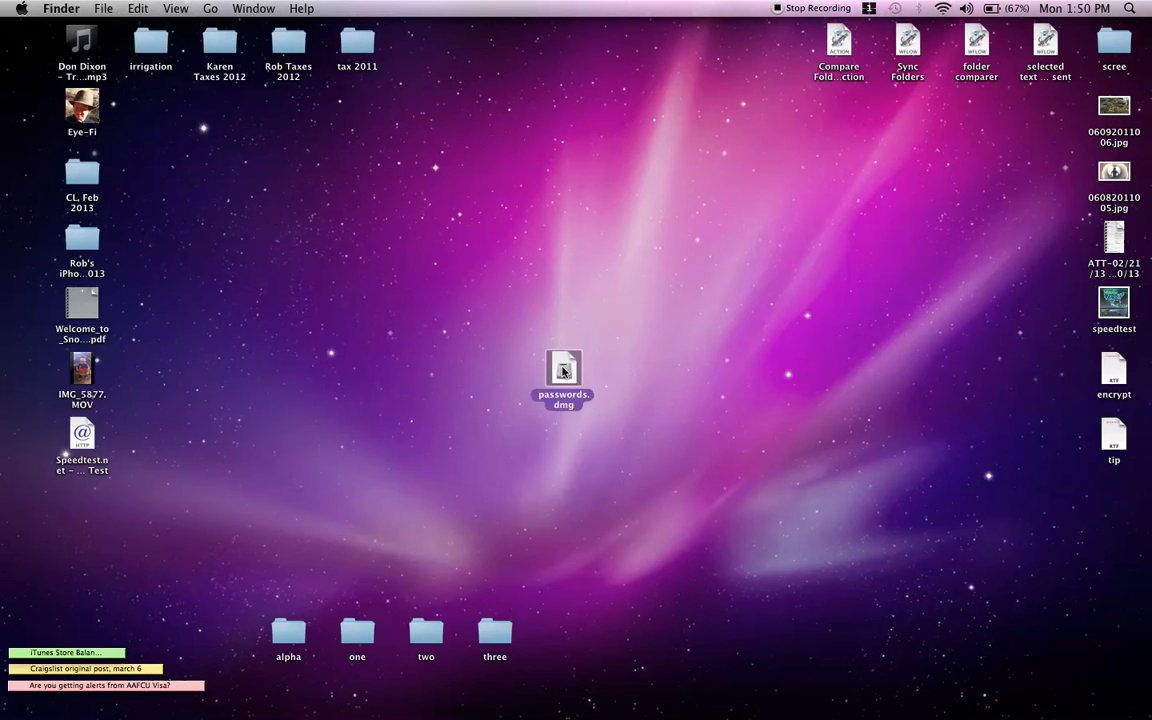
type("••••••••")
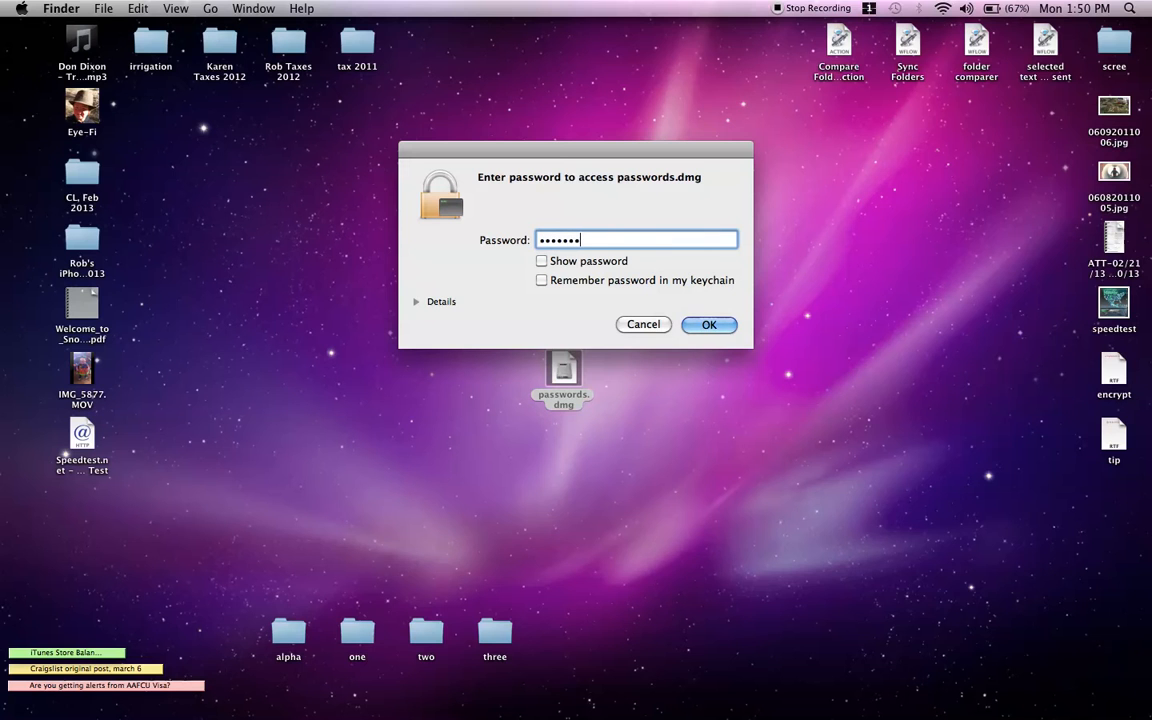
left_click(705, 326)
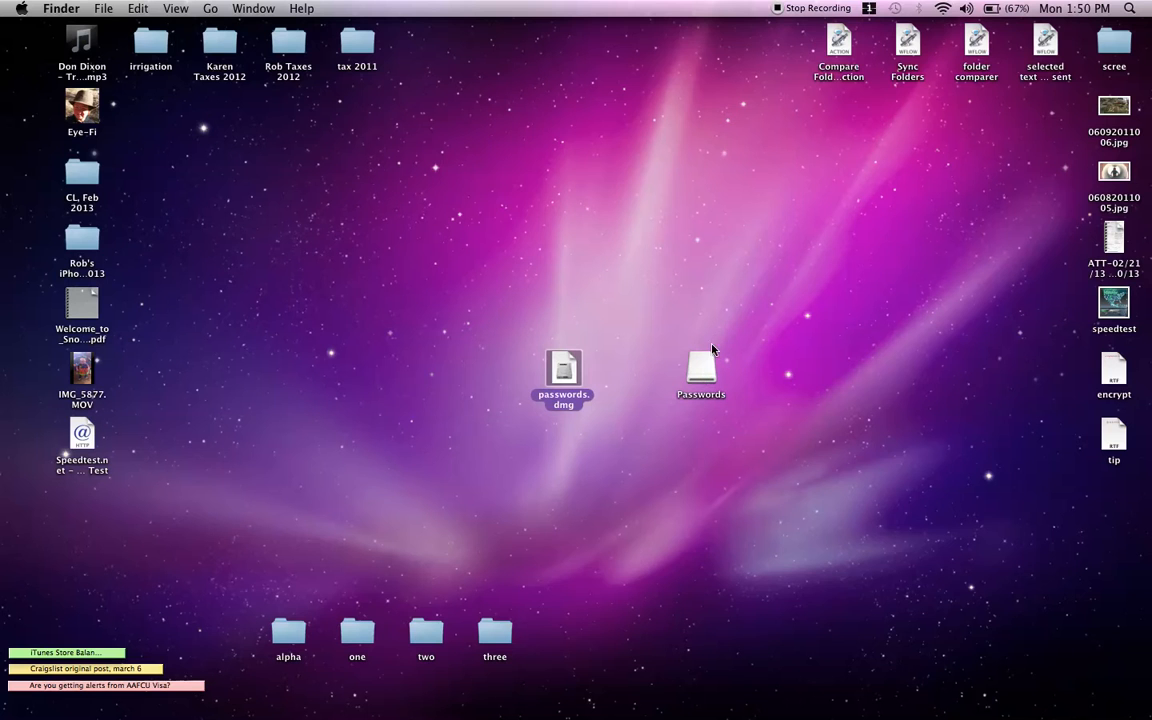
left_click(704, 366)
double_click(704, 366)
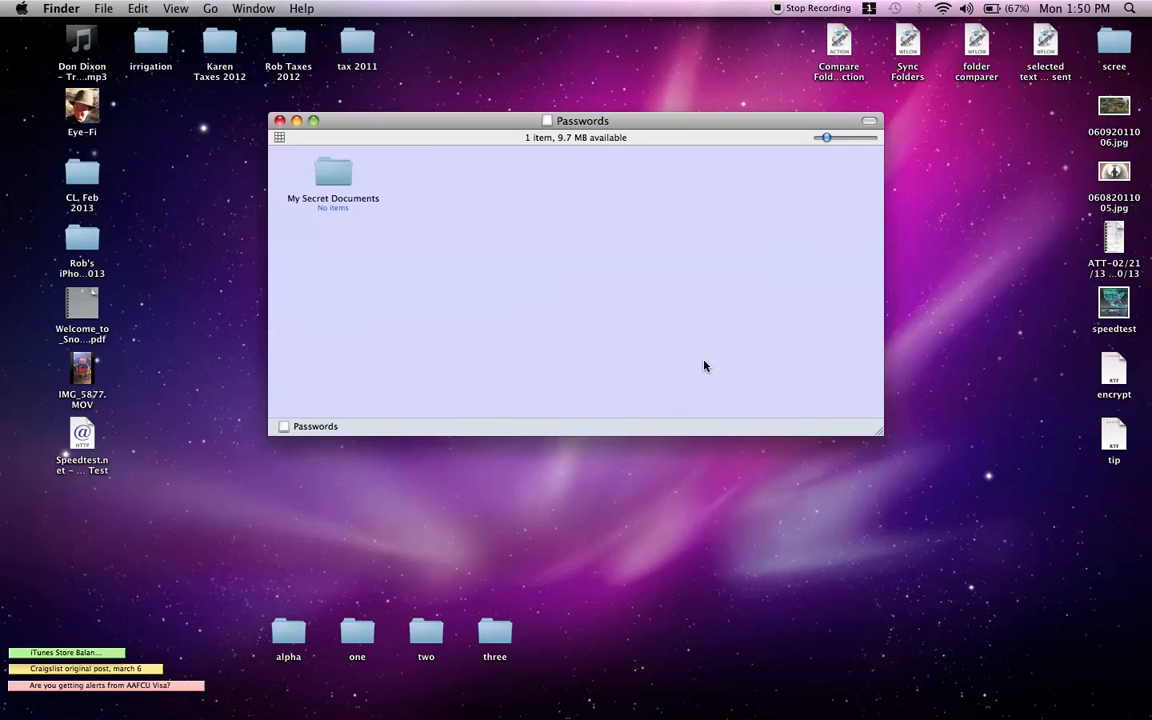
Step: Select the My Secret Documents folder, close the window and eject the Passwords volume
left_click(340, 183)
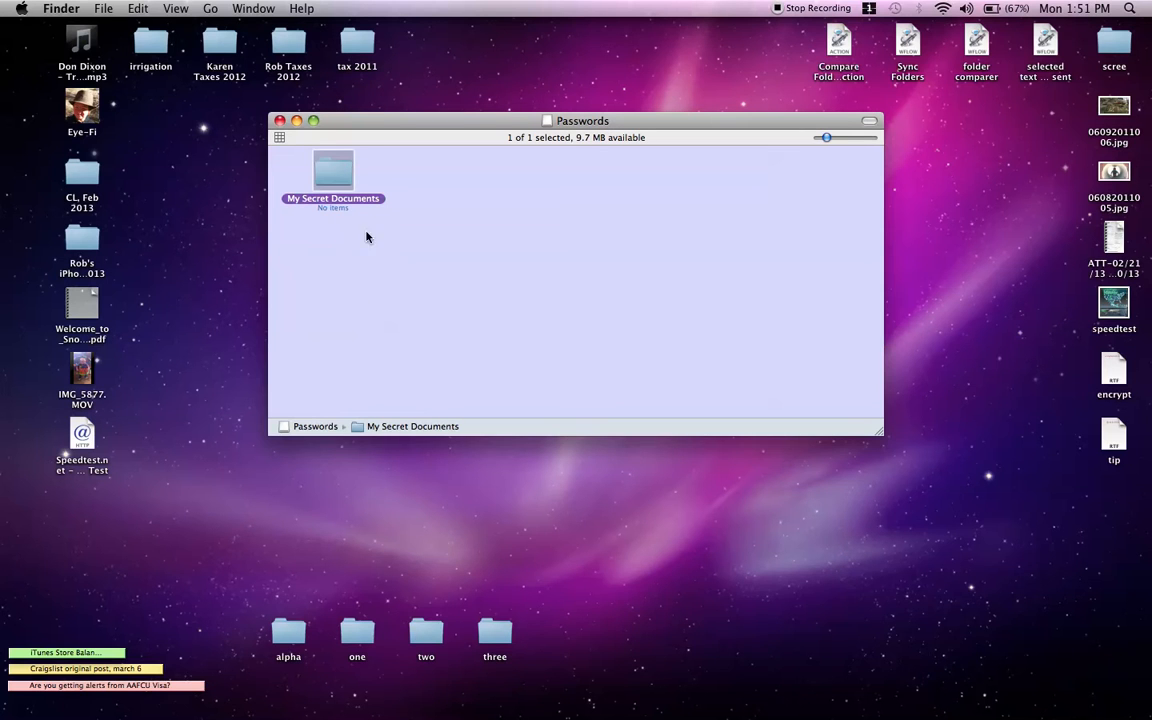
left_click(280, 121)
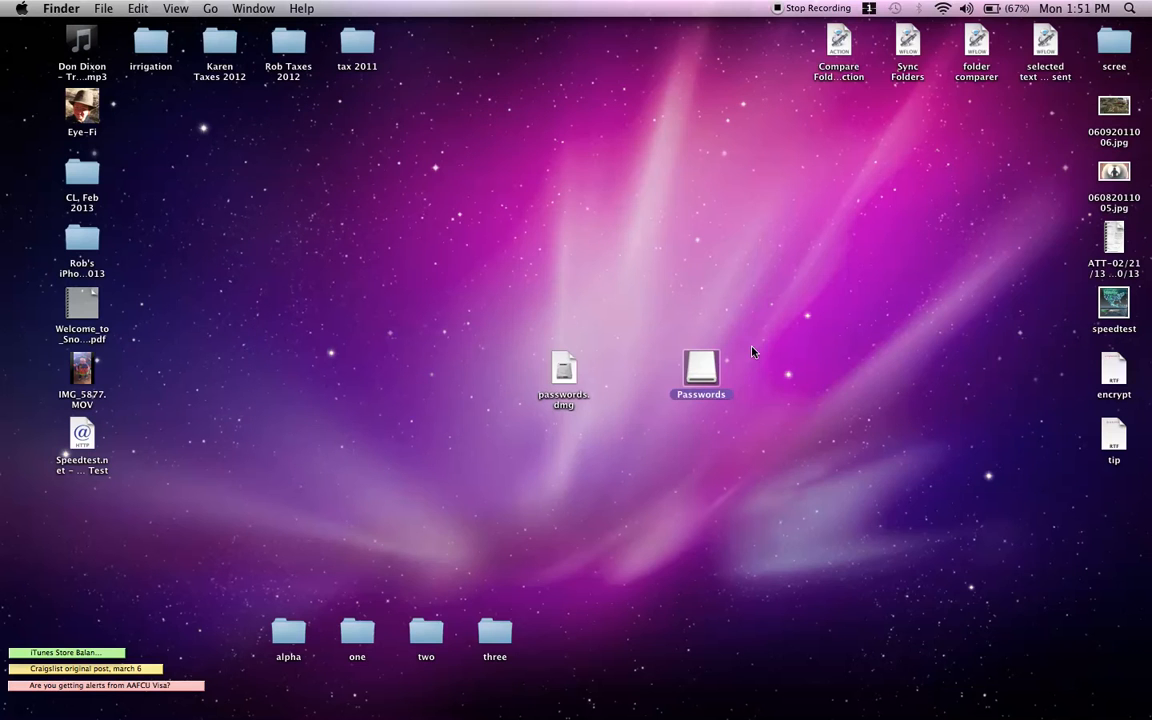
right_click(700, 373)
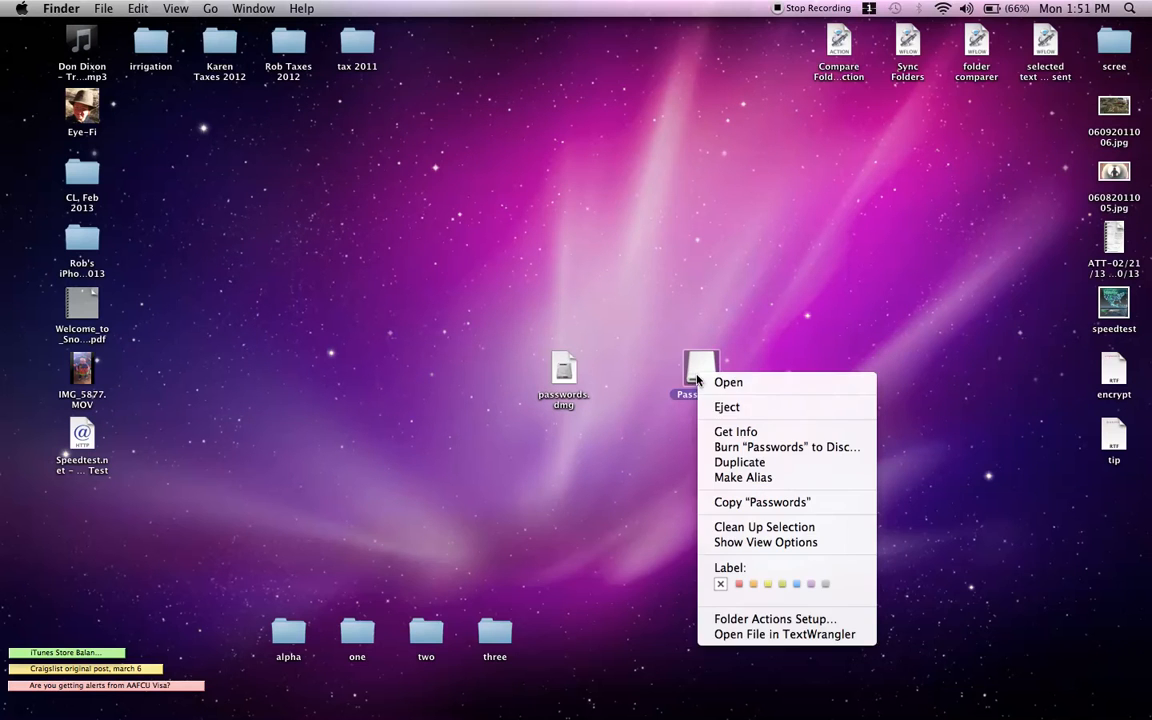
left_click(749, 408)
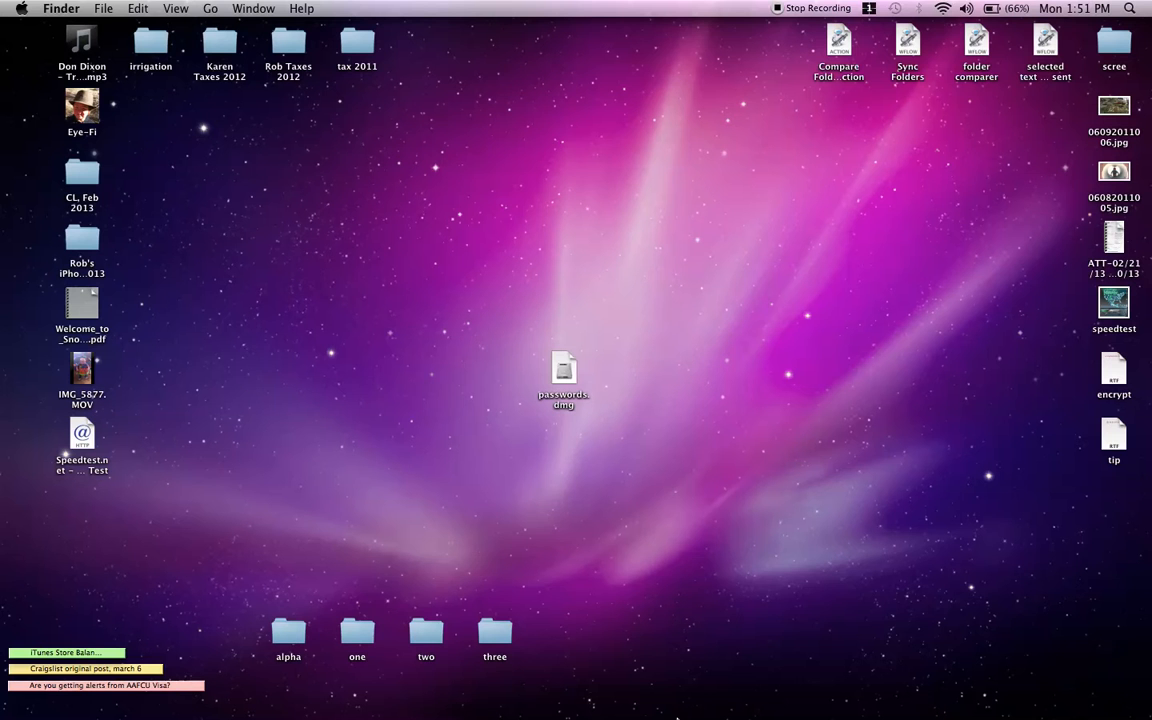
Step: Launch Disk Utility from the Utilities folder in the Applications stack
left_click(648, 678)
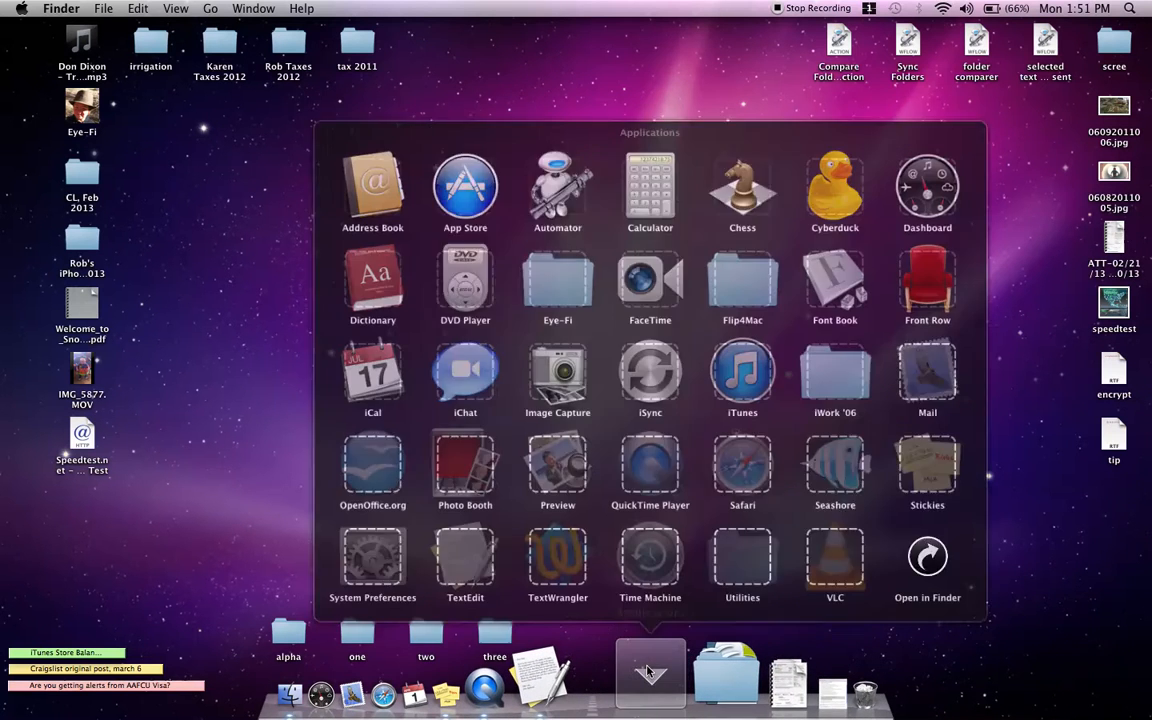
left_click(757, 547)
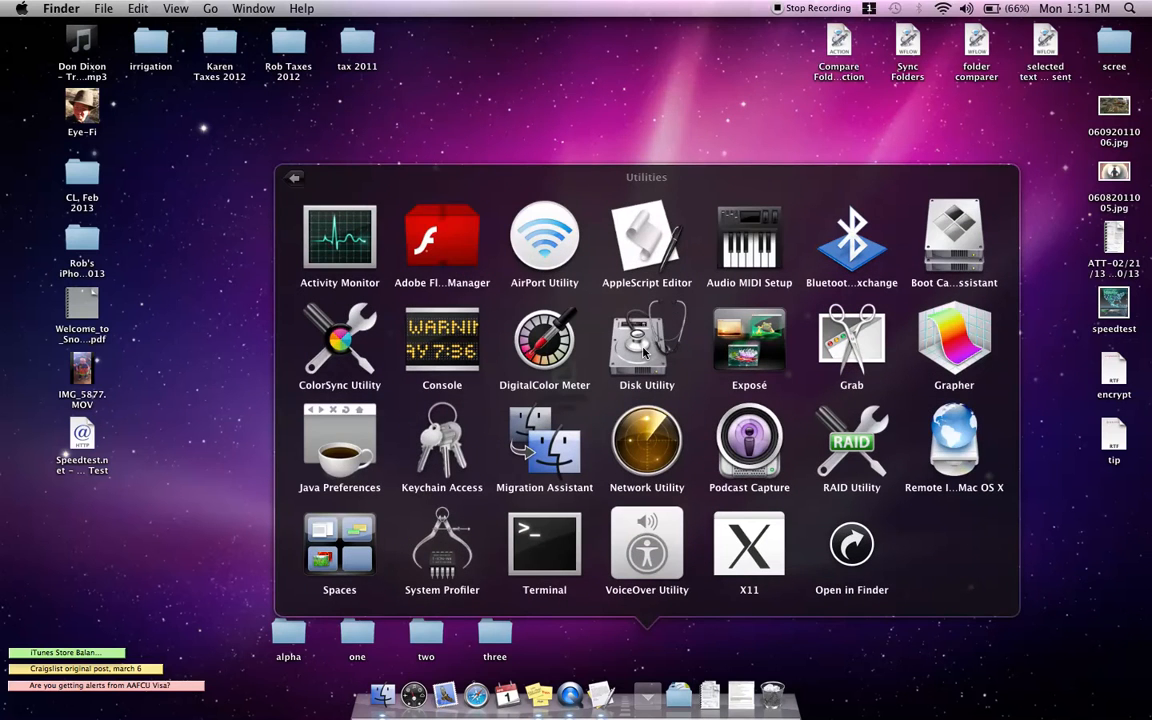
left_click(645, 352)
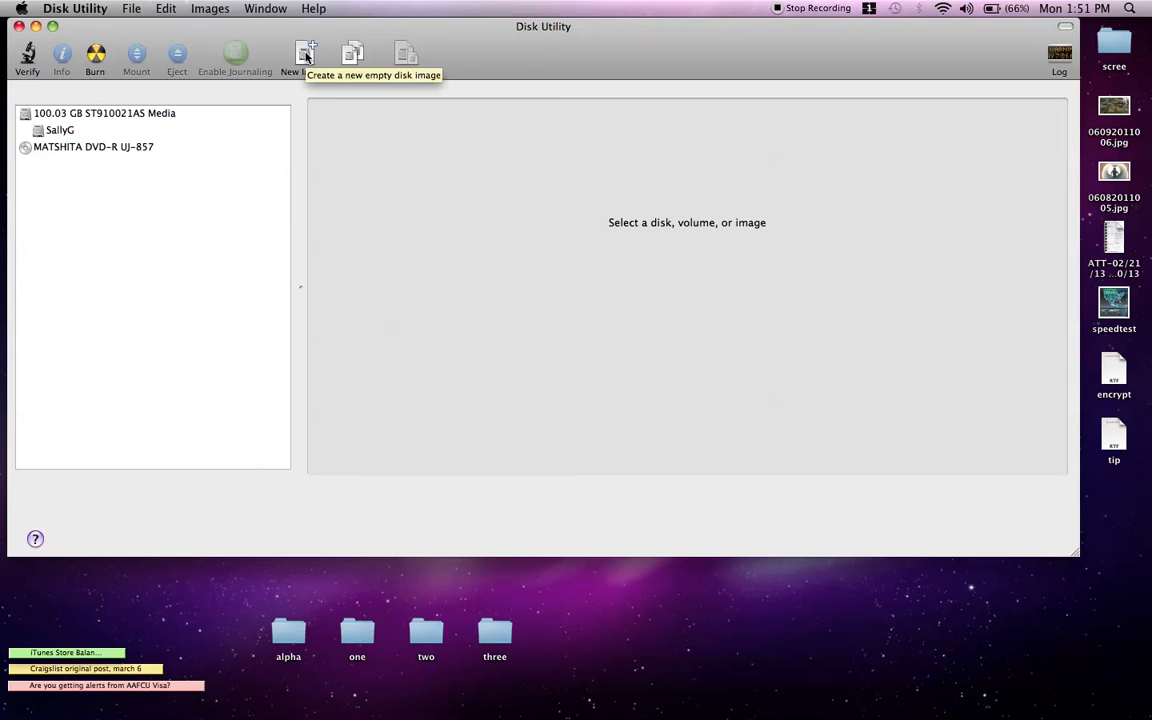
Step: Create a new image saved as pass with volume name pass, 40 MB, 128-bit AES encryption
left_click(306, 56)
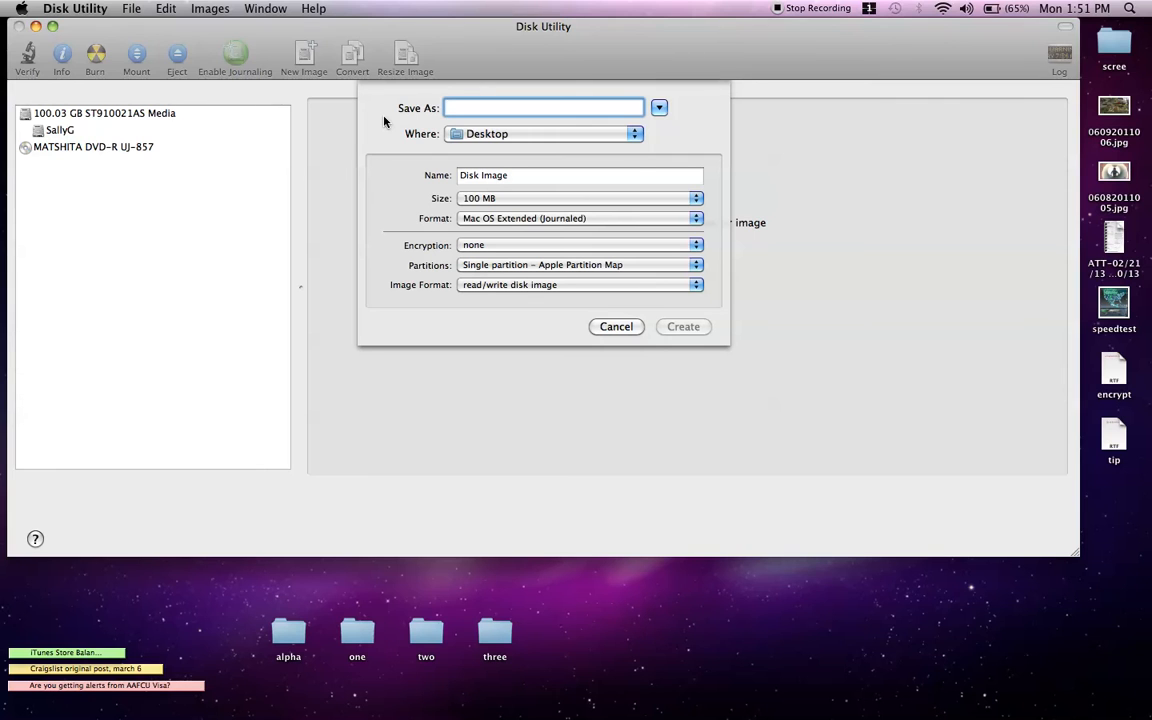
type("pass")
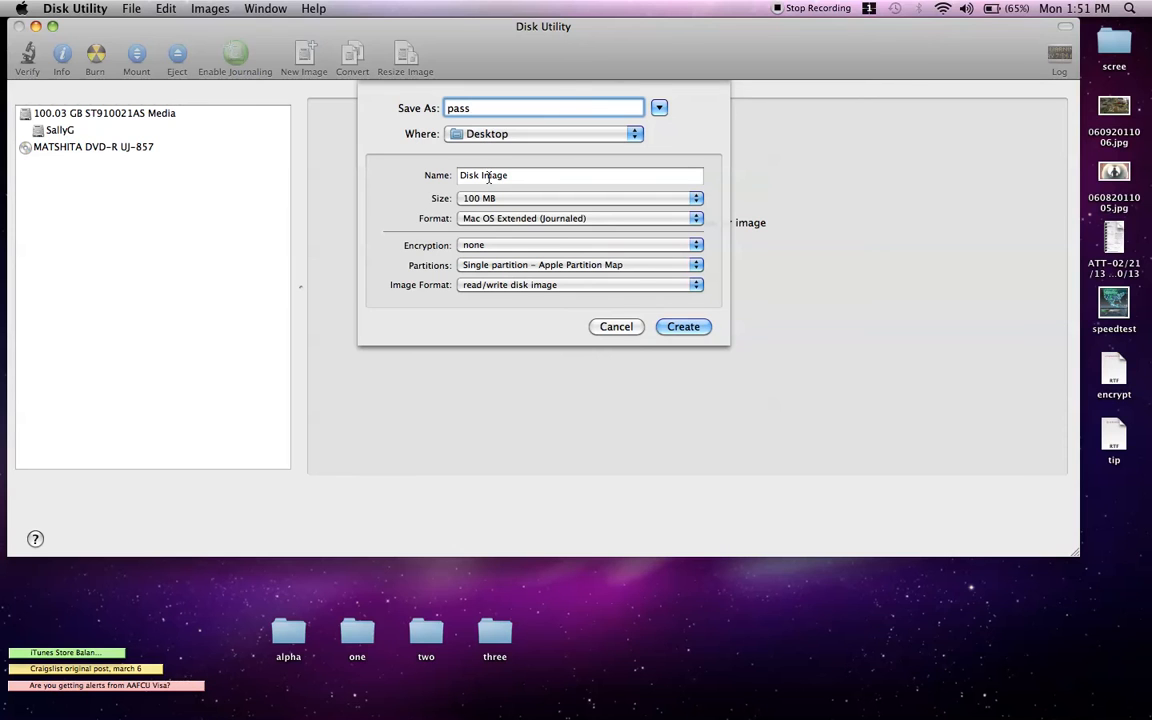
left_click_drag(507, 177, 456, 183)
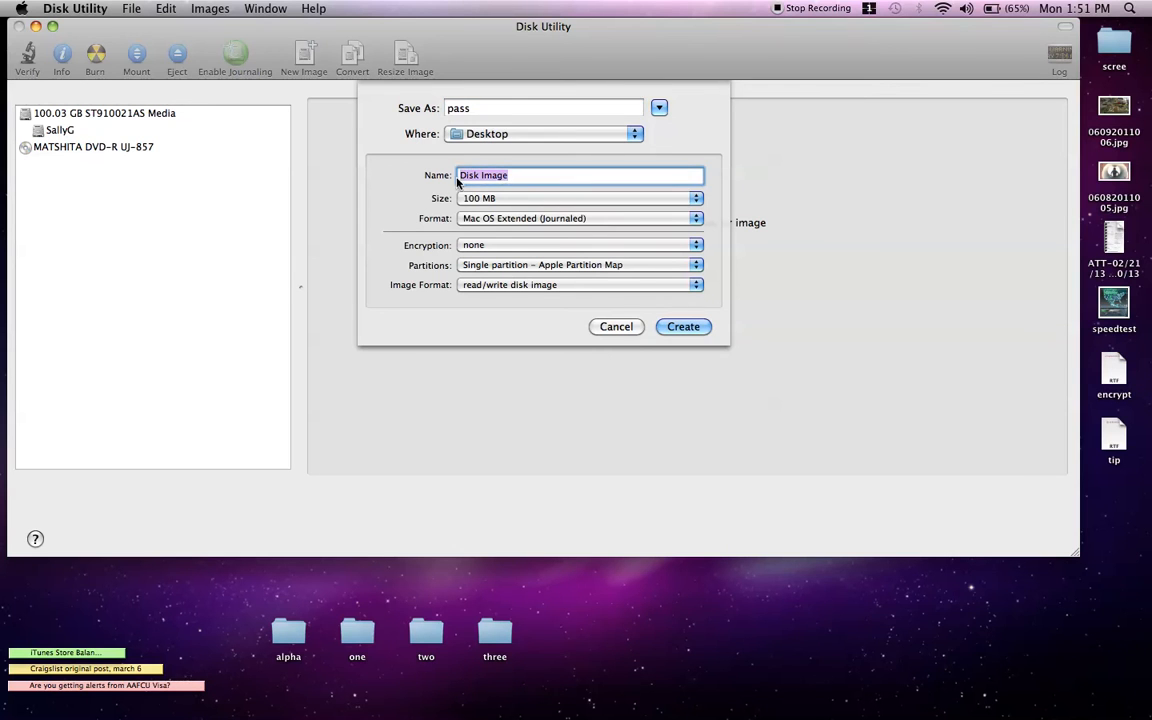
type("pass")
left_click(695, 199)
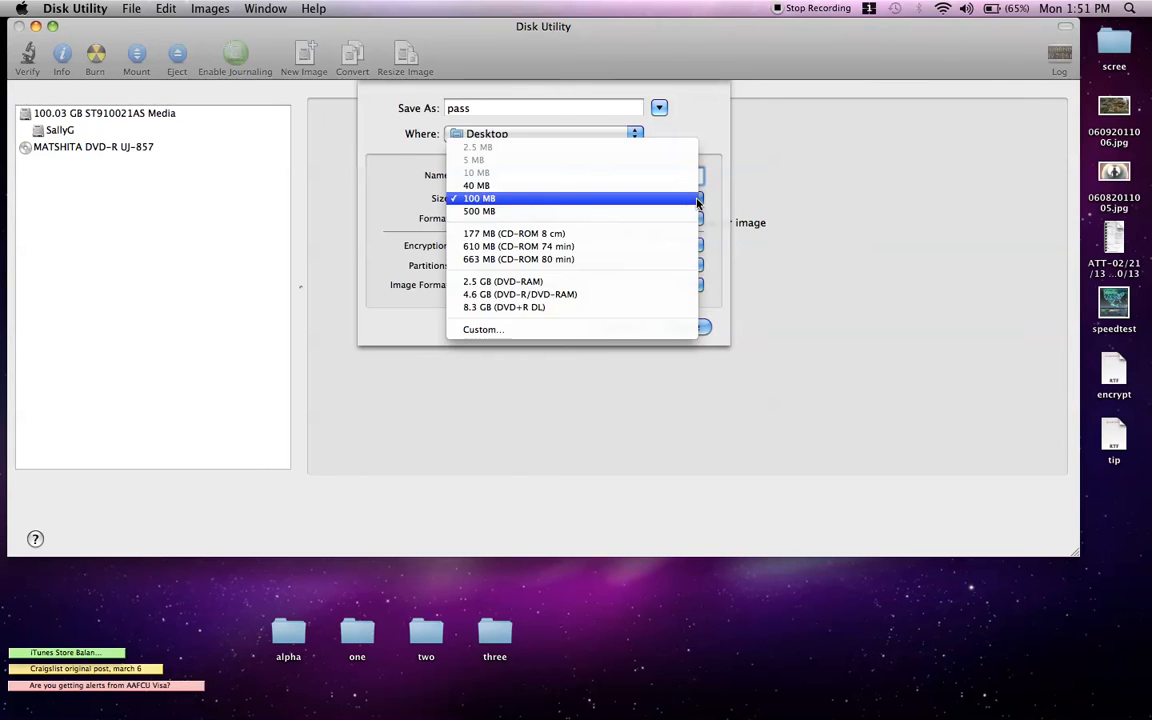
left_click(503, 187)
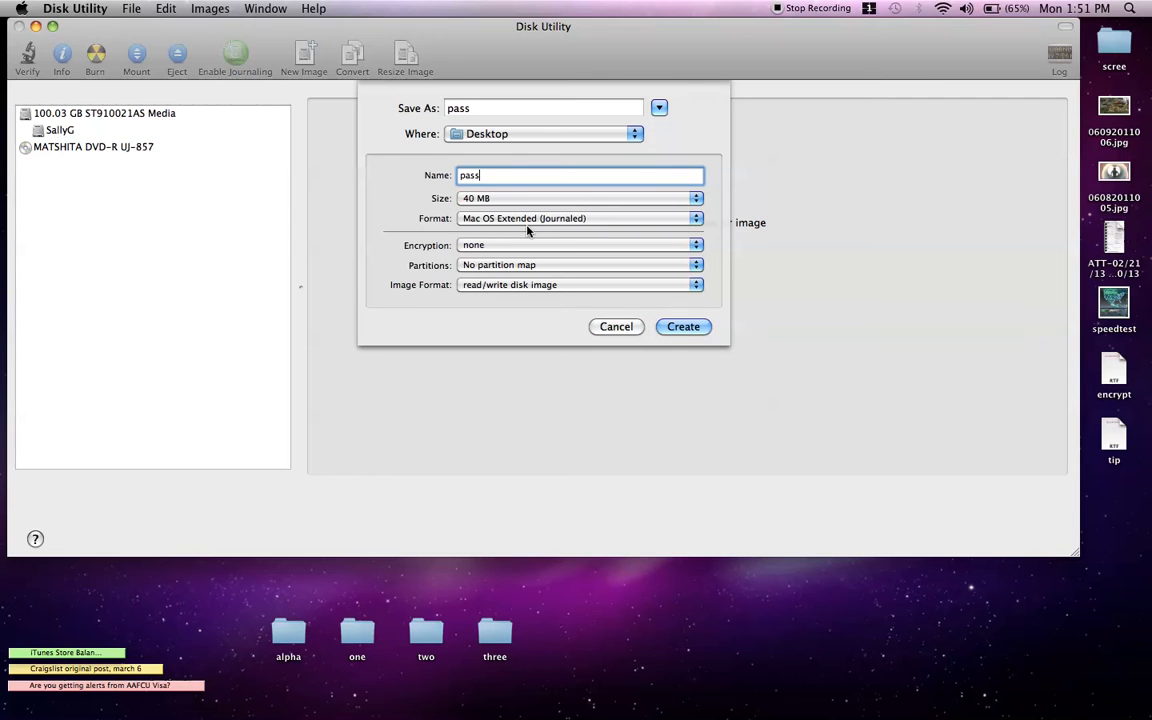
left_click(696, 246)
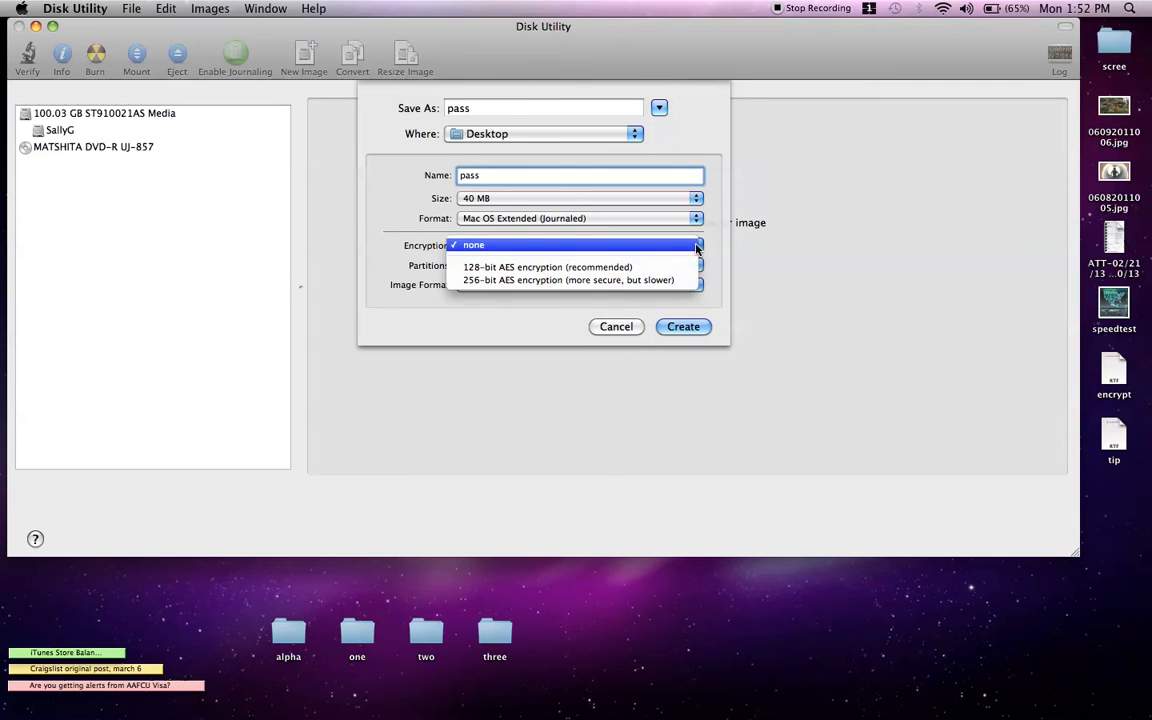
left_click(535, 270)
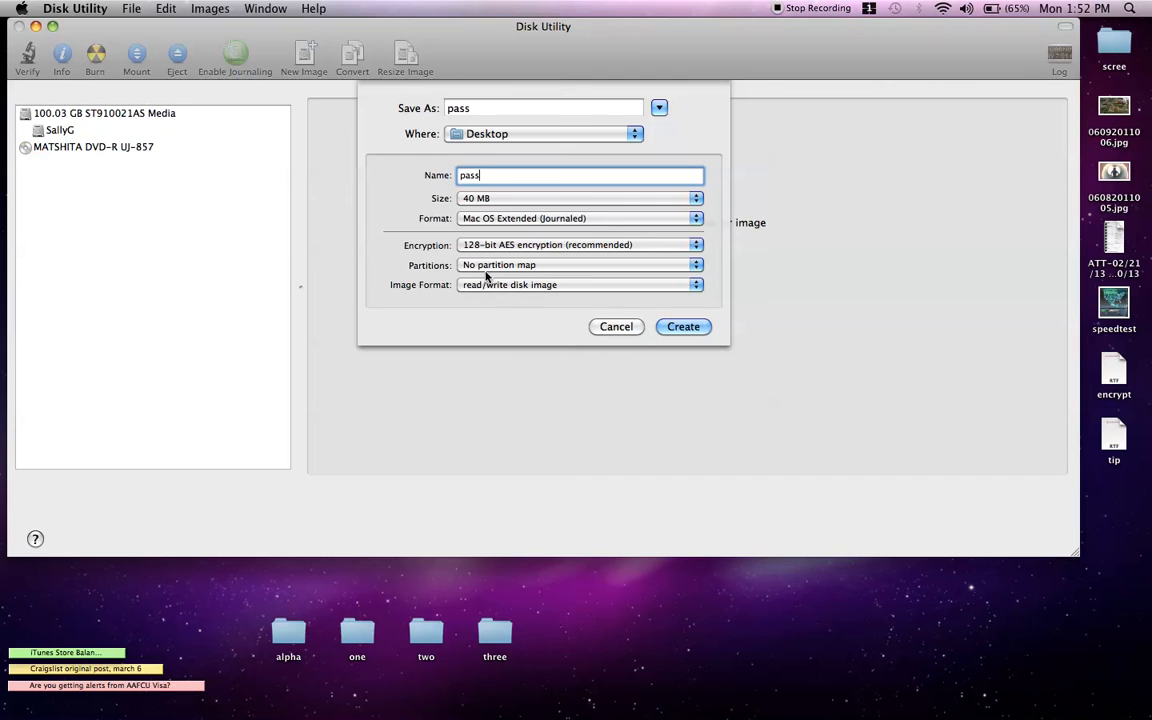
left_click(685, 328)
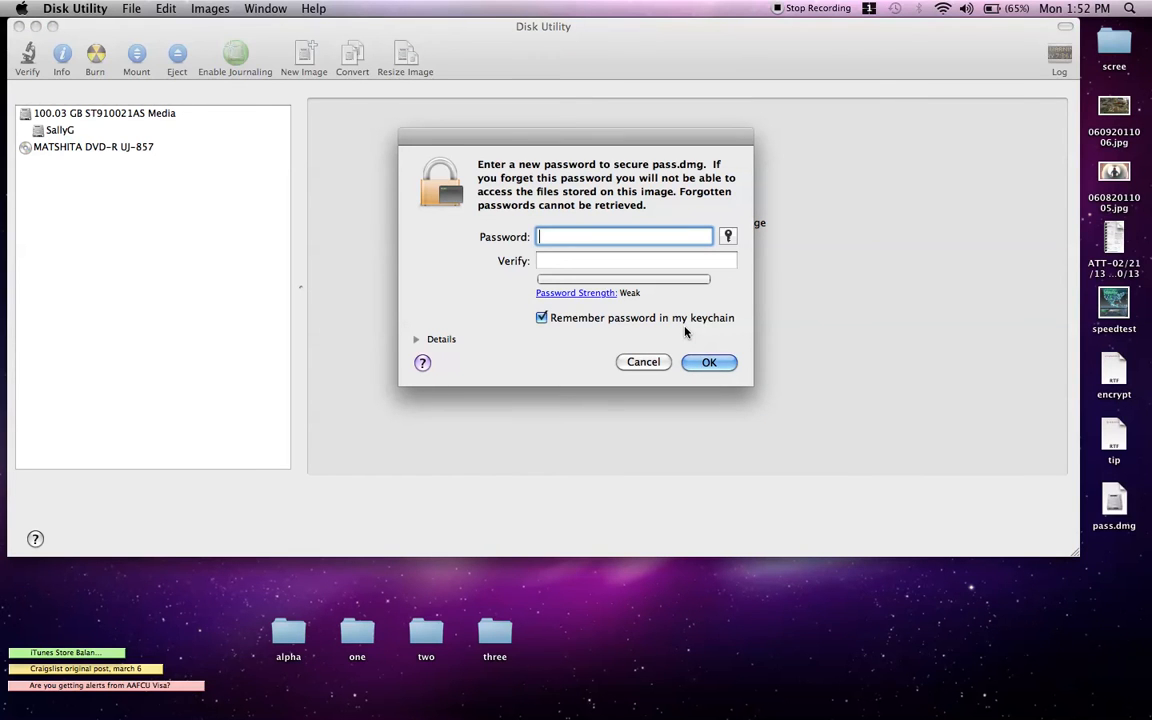
Step: Enter and verify the image password, leaving it unsaved in the keychain
type("pass")
key("Tab")
type("pass")
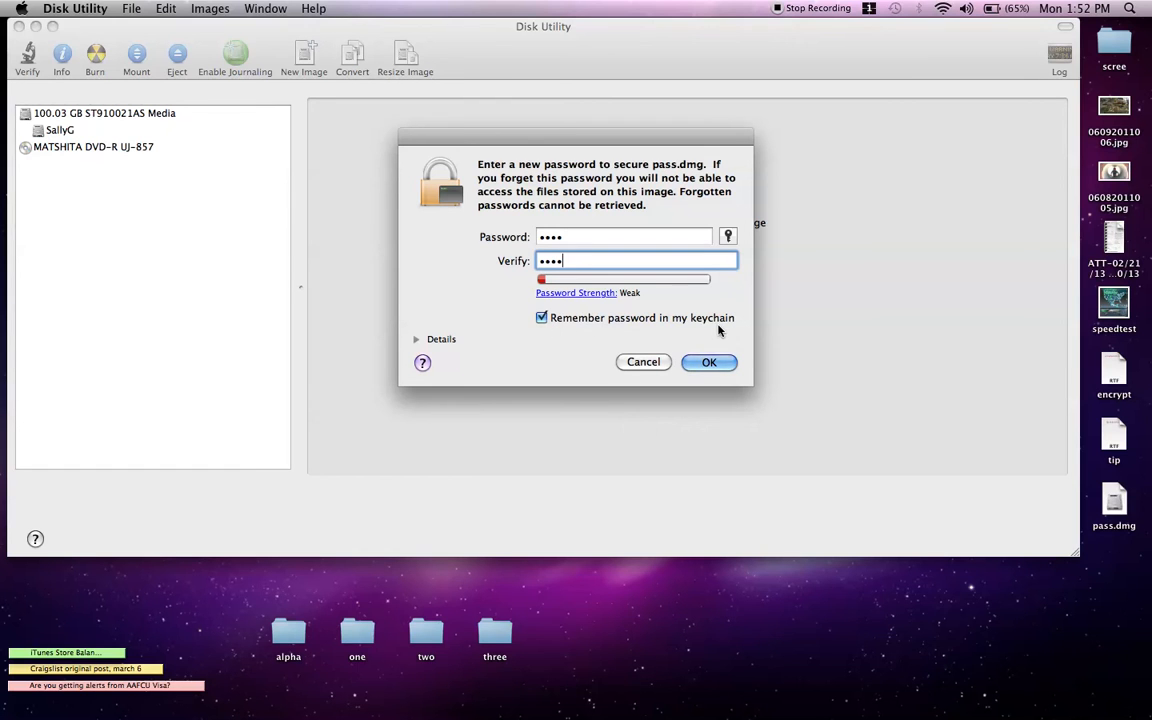
left_click(541, 318)
Step: Look over the Disk Utility help page, then confirm the password to finish pass.dmg
mouse_move(1150, 718)
left_click(725, 680)
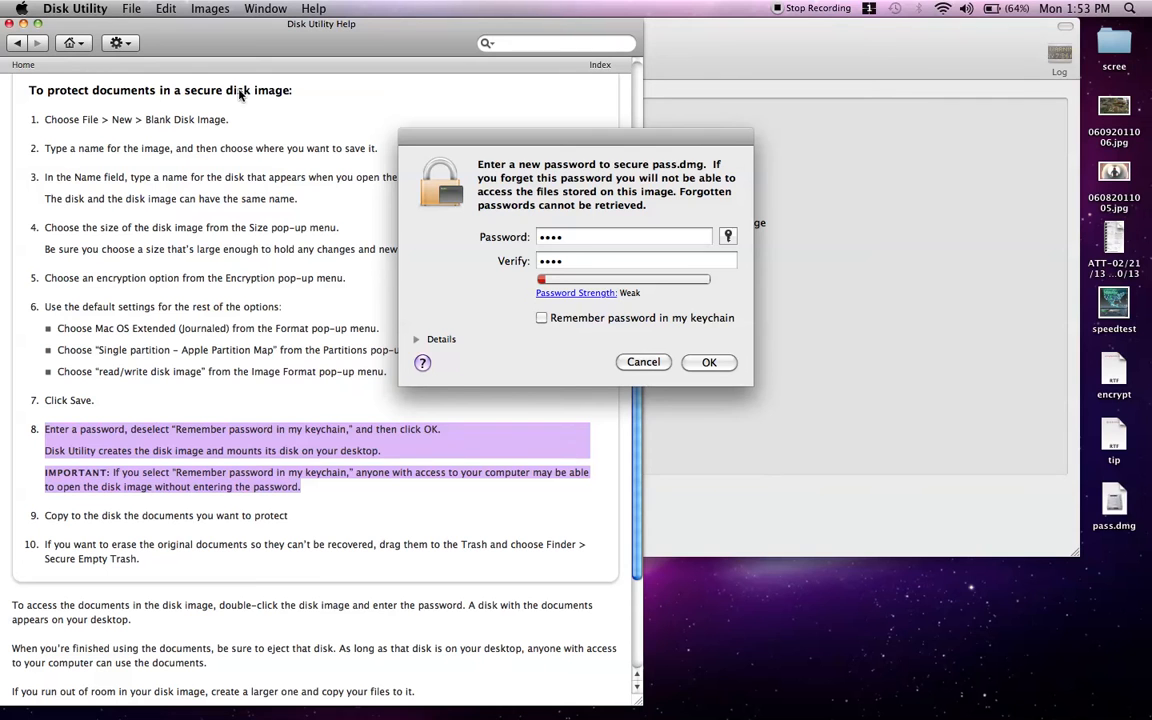
left_click(8, 25)
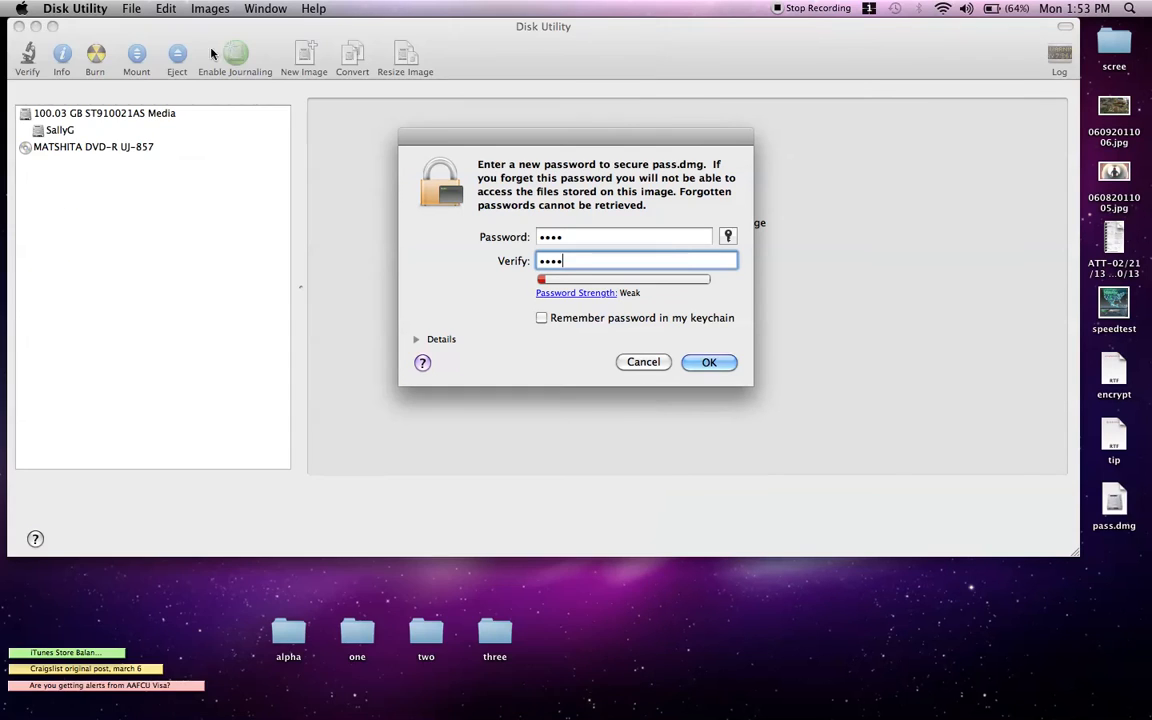
left_click(710, 364)
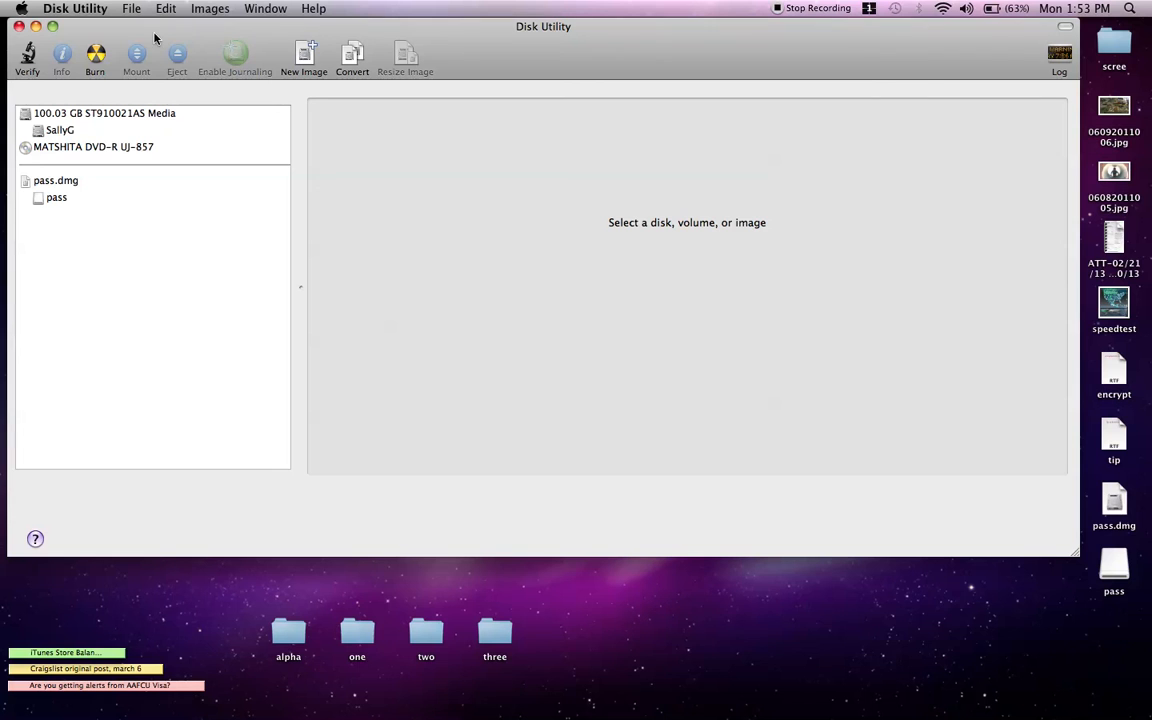
Step: Quit Disk Utility with Cmd+Q
left_click(82, 8)
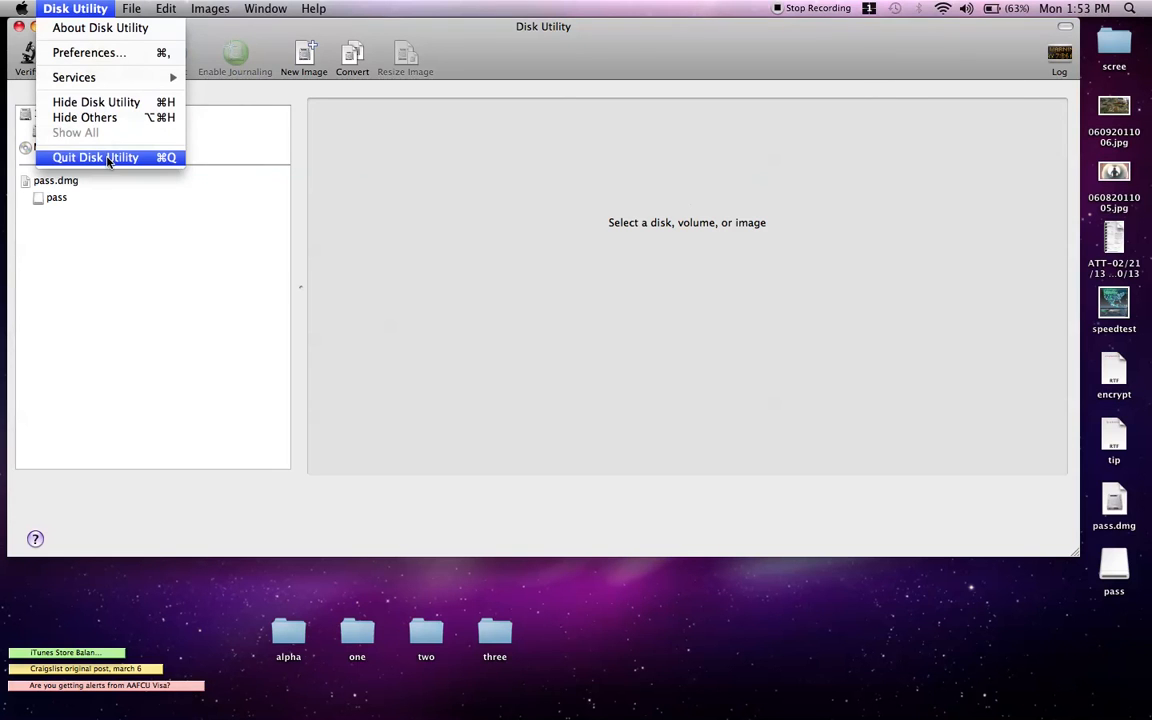
left_click(614, 255)
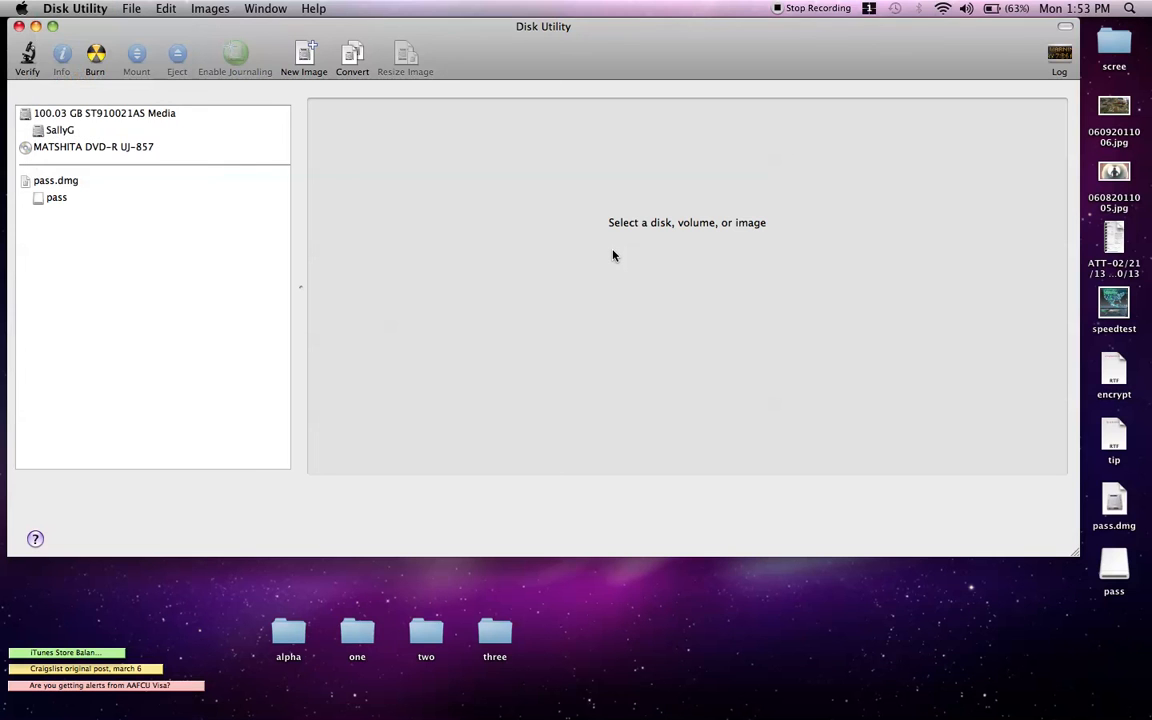
key("super+q")
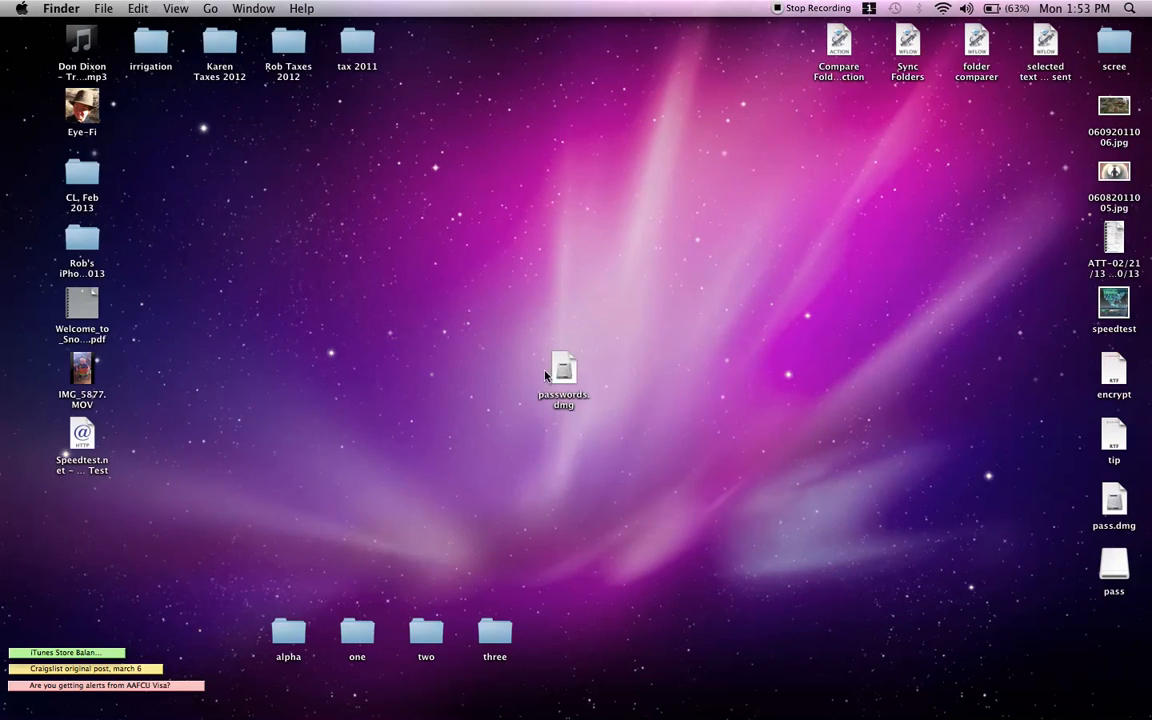
Step: Move passwords.dmg beside tax 2011, center pass.dmg and its volume, then eject the pass volume
left_click_drag(566, 371, 449, 58)
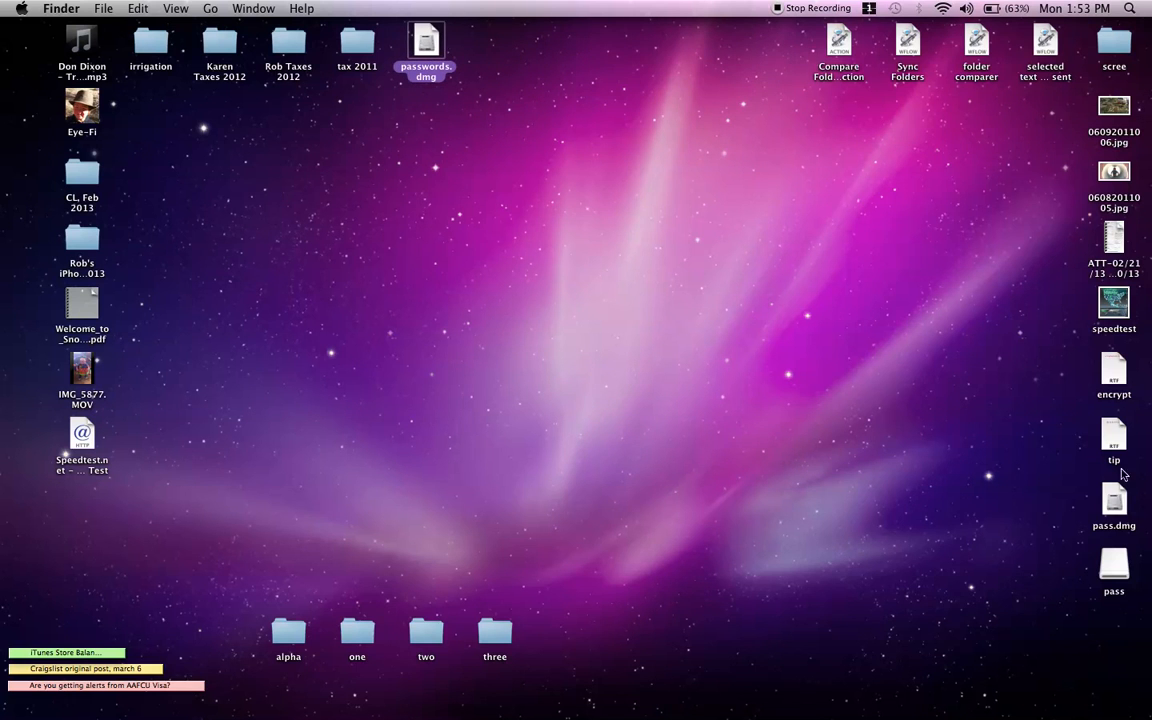
left_click_drag(1124, 516, 547, 372)
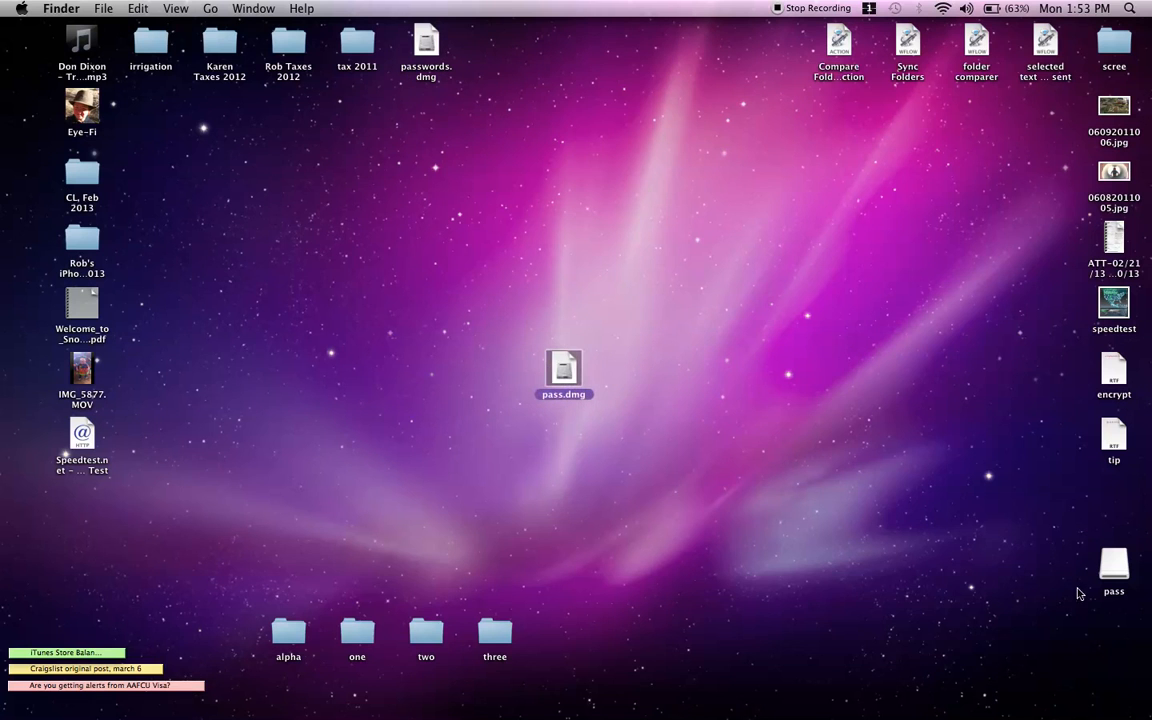
left_click_drag(1114, 568, 620, 385)
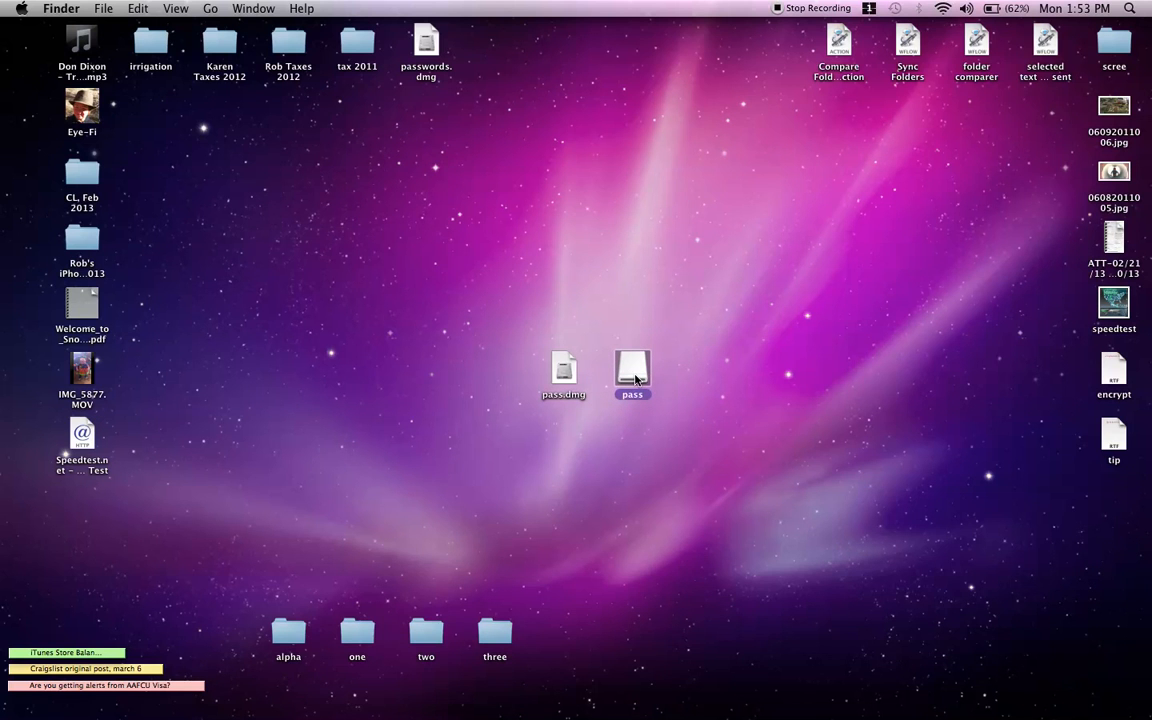
right_click(635, 378)
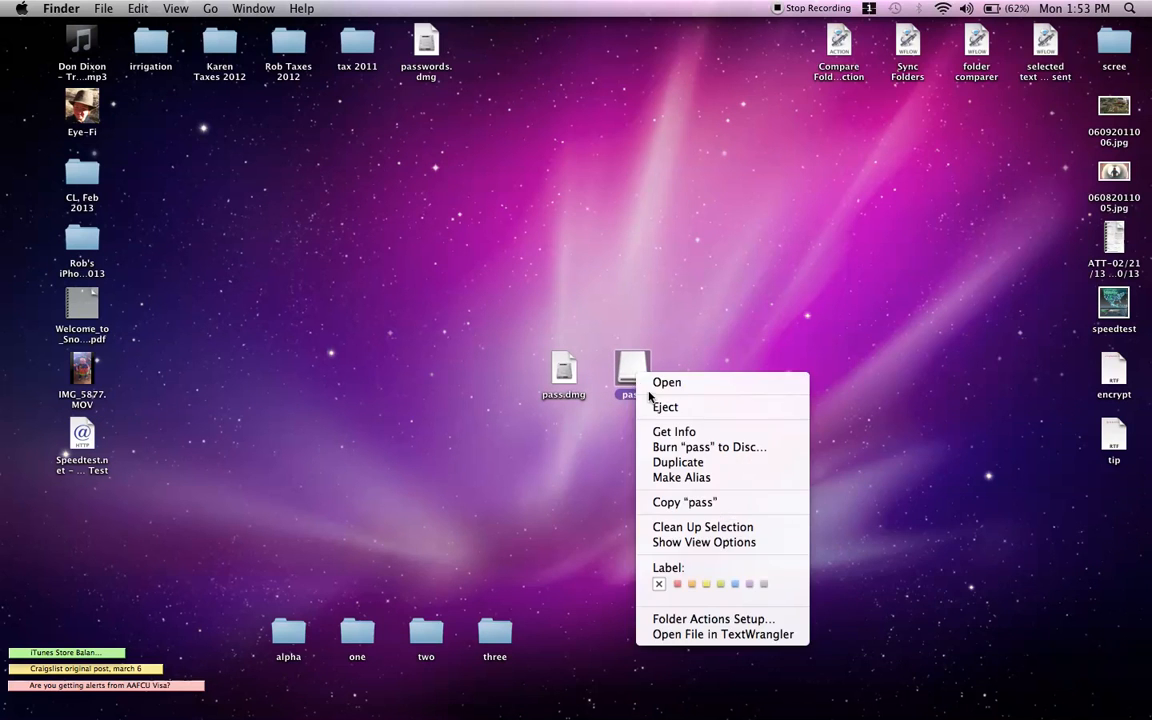
left_click(661, 408)
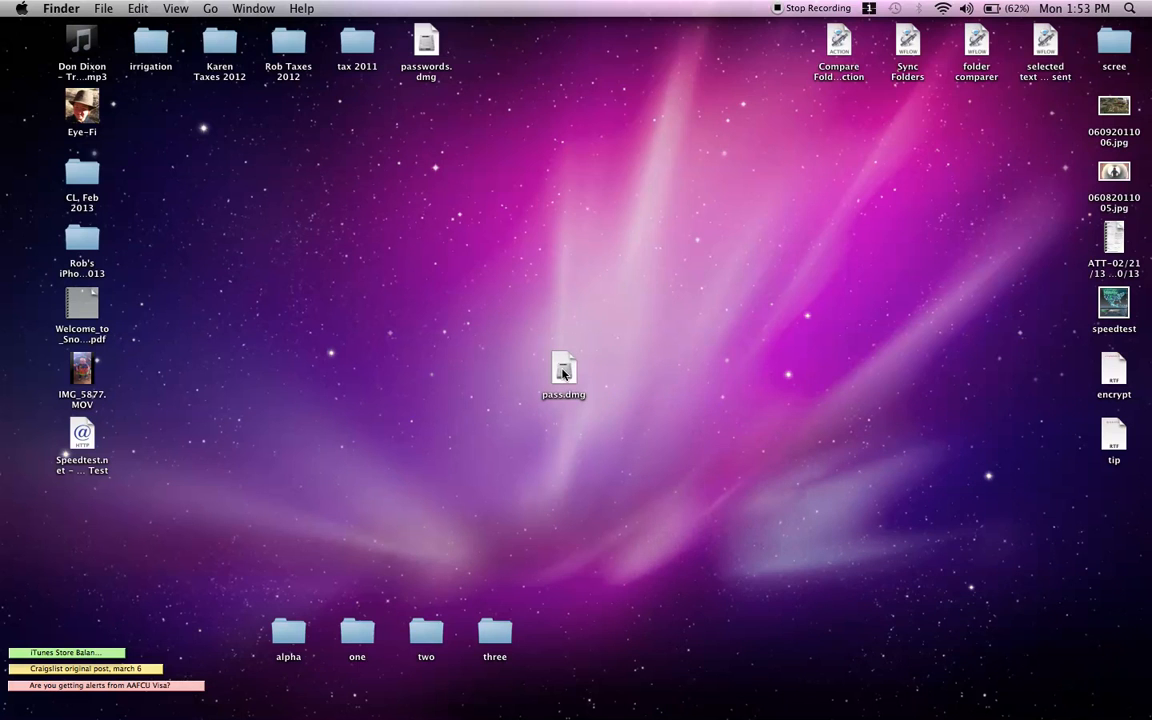
Step: Unlock pass.dmg with its password and open the mounted, empty pass volume
mouse_move(563, 372)
left_mouse_down()
mouse_move(640, 712)
mouse_move(673, 668)
mouse_move(716, 666)
mouse_move(725, 406)
mouse_move(368, 391)
mouse_move(366, 304)
mouse_move(553, 370)
left_mouse_up()
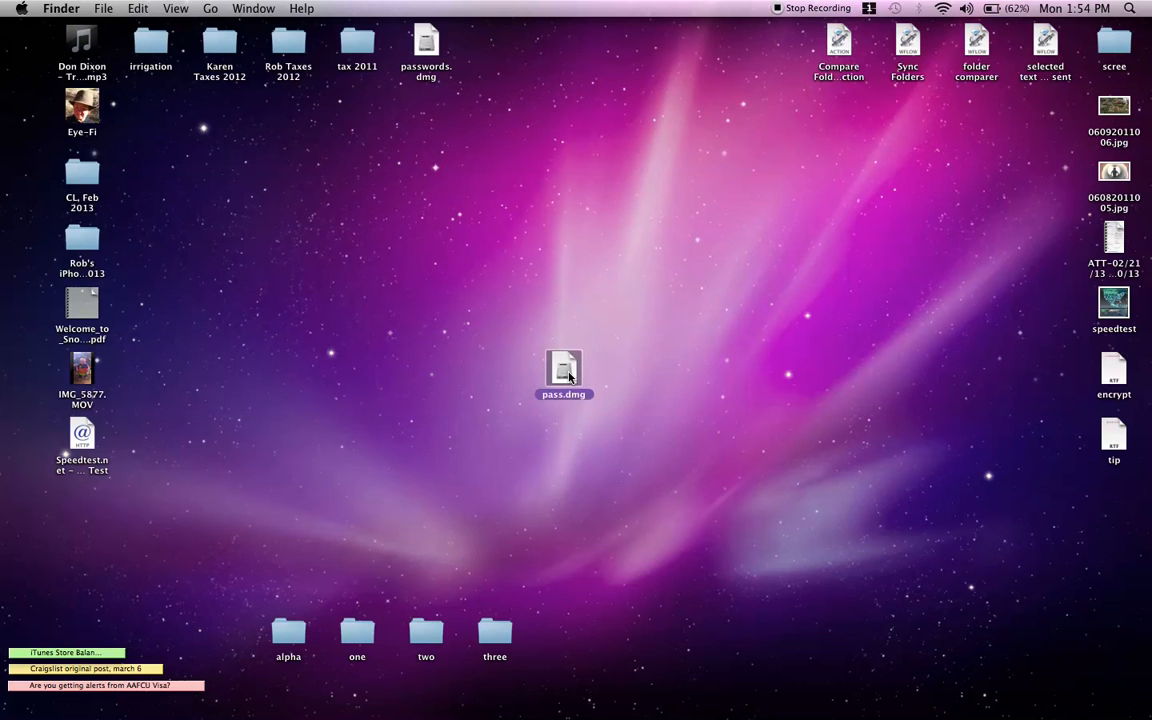
double_click(566, 370)
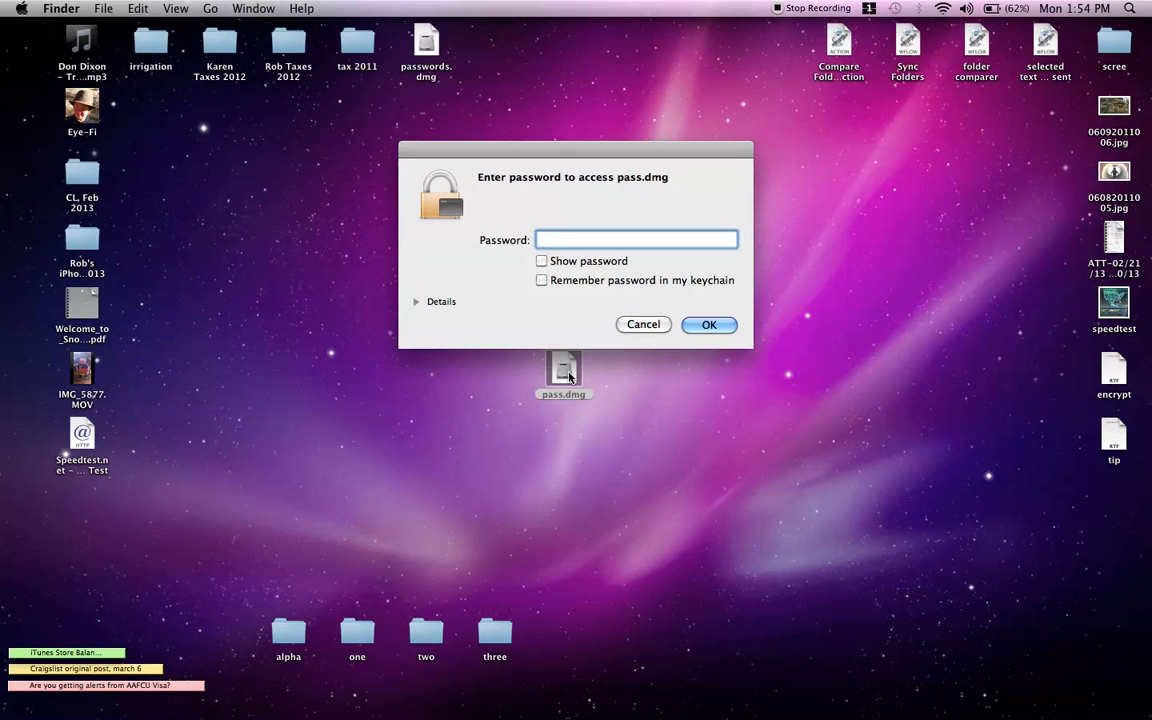
type("abcd")
left_click(690, 326)
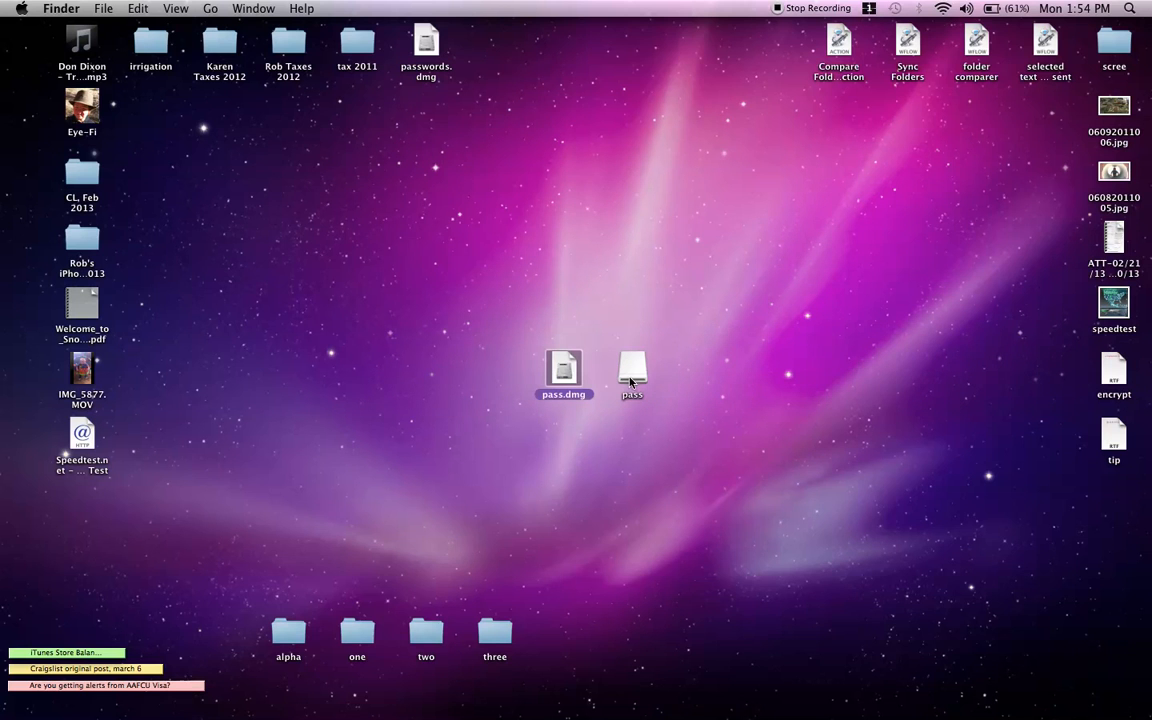
double_click(631, 375)
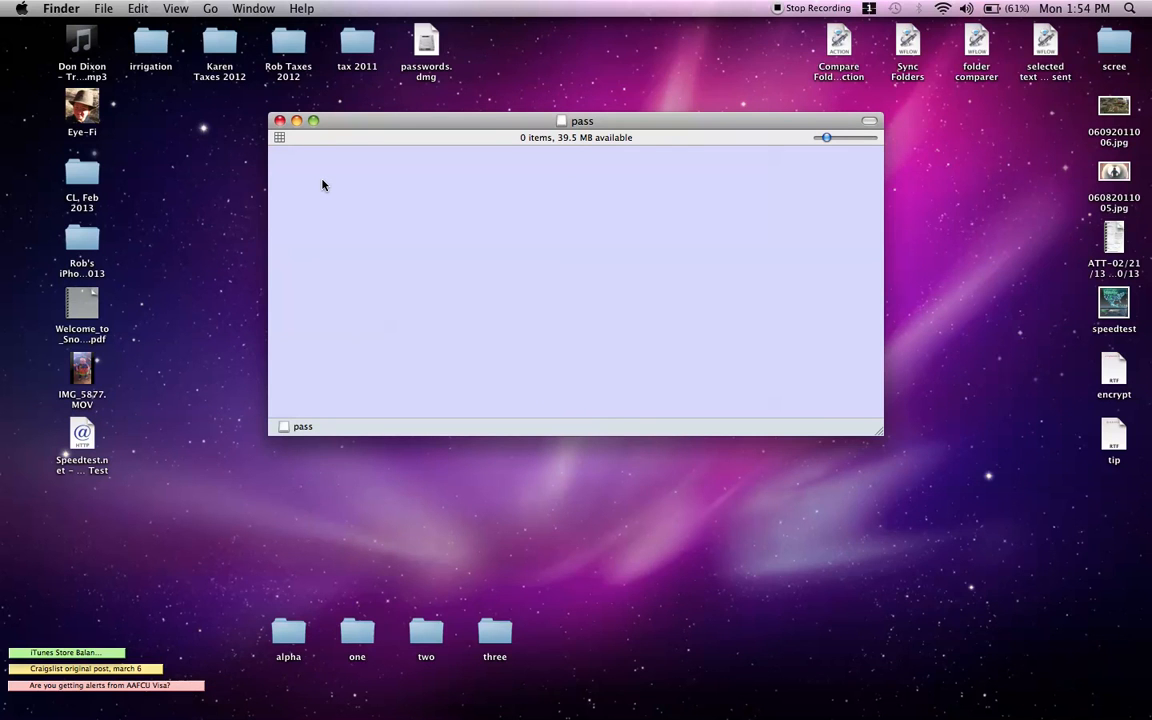
Step: Create a folder named secrets_passwords in the pass volume, open it, then close both windows
right_click(322, 184)
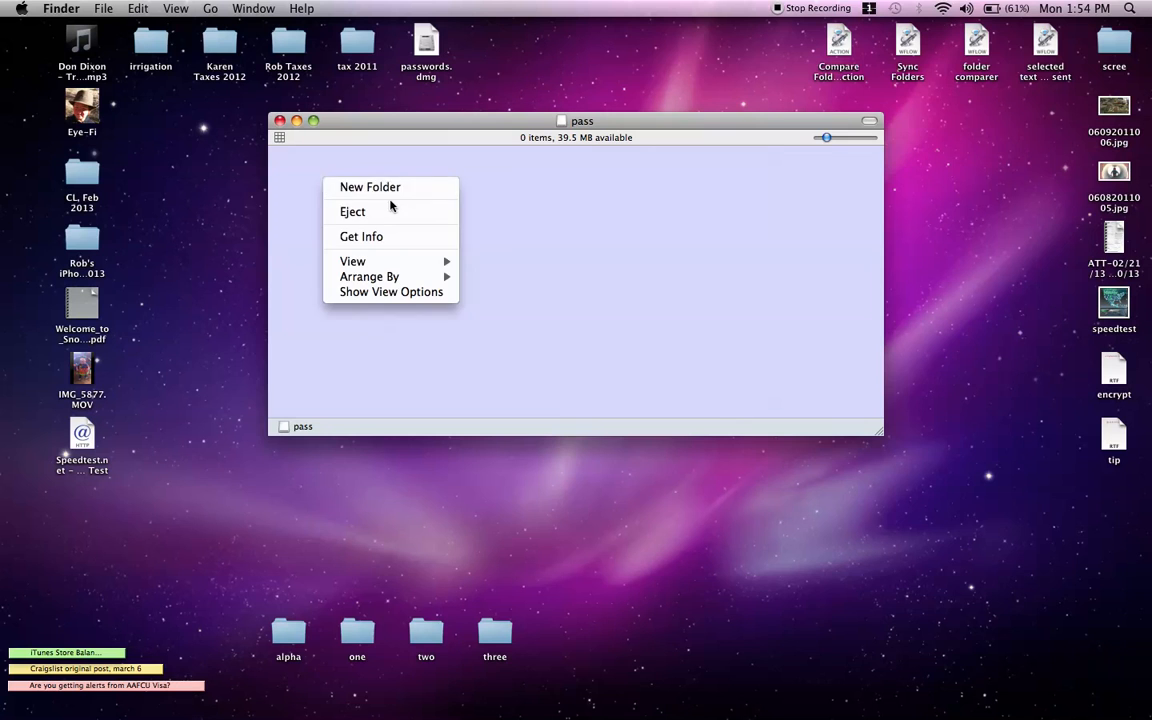
left_click(378, 188)
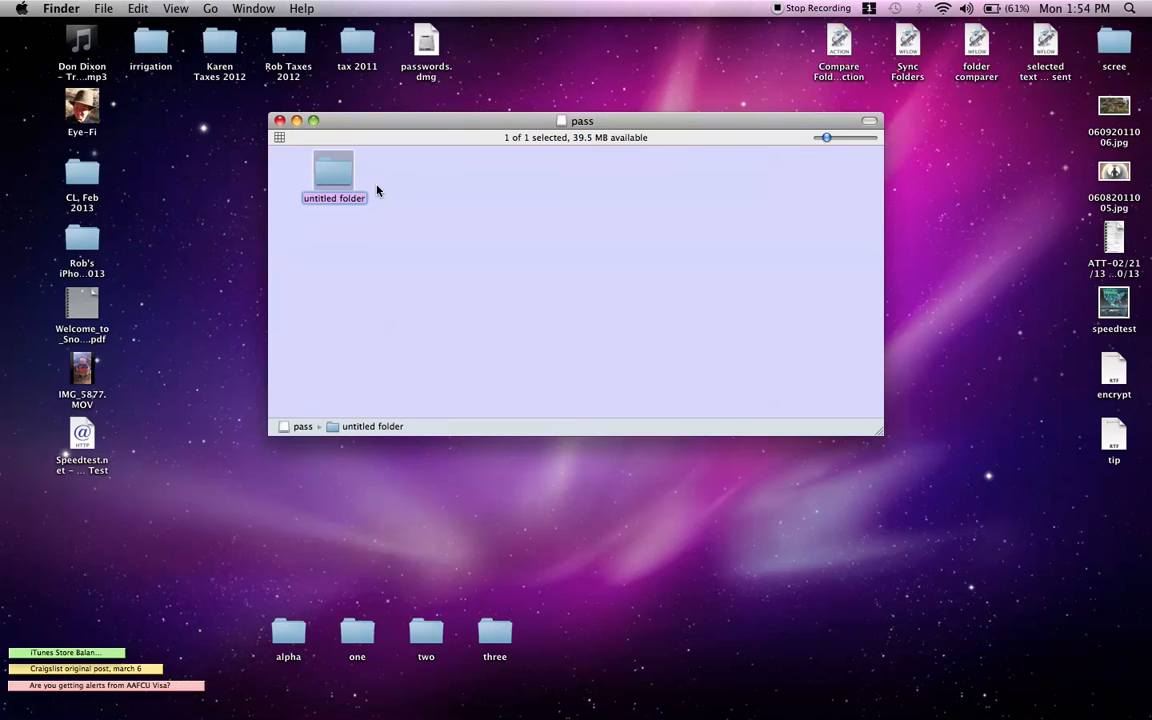
type("secrets_passwords")
key("Return")
double_click(325, 179)
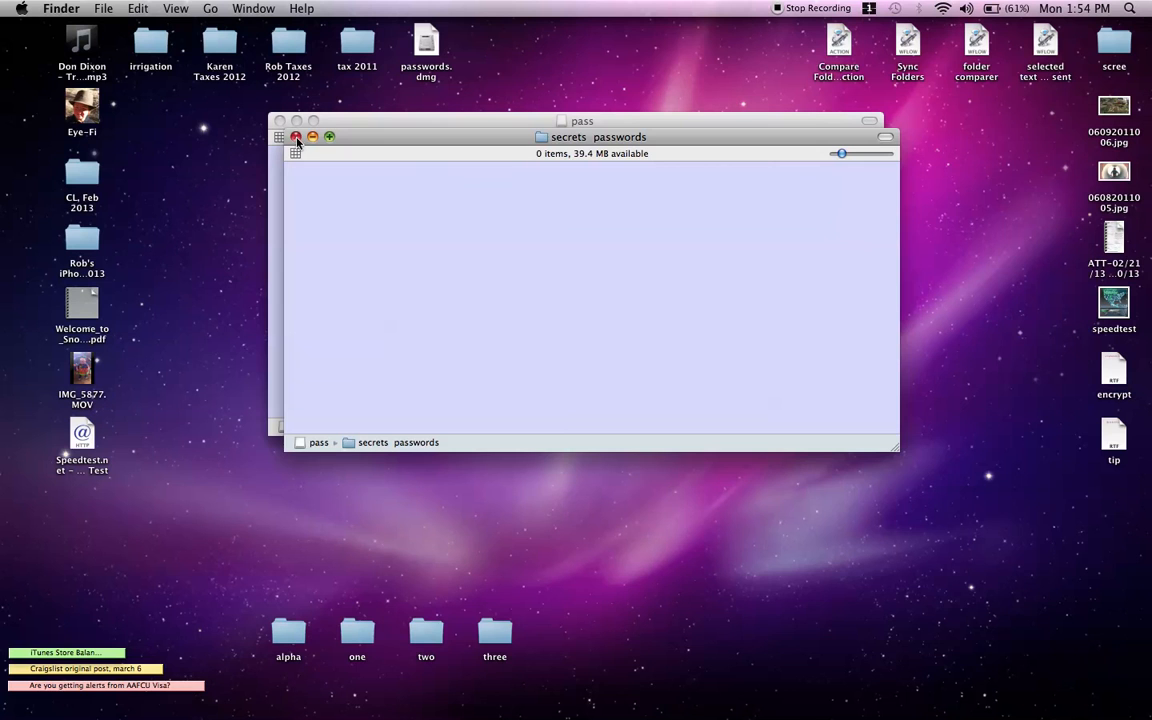
left_click(296, 137)
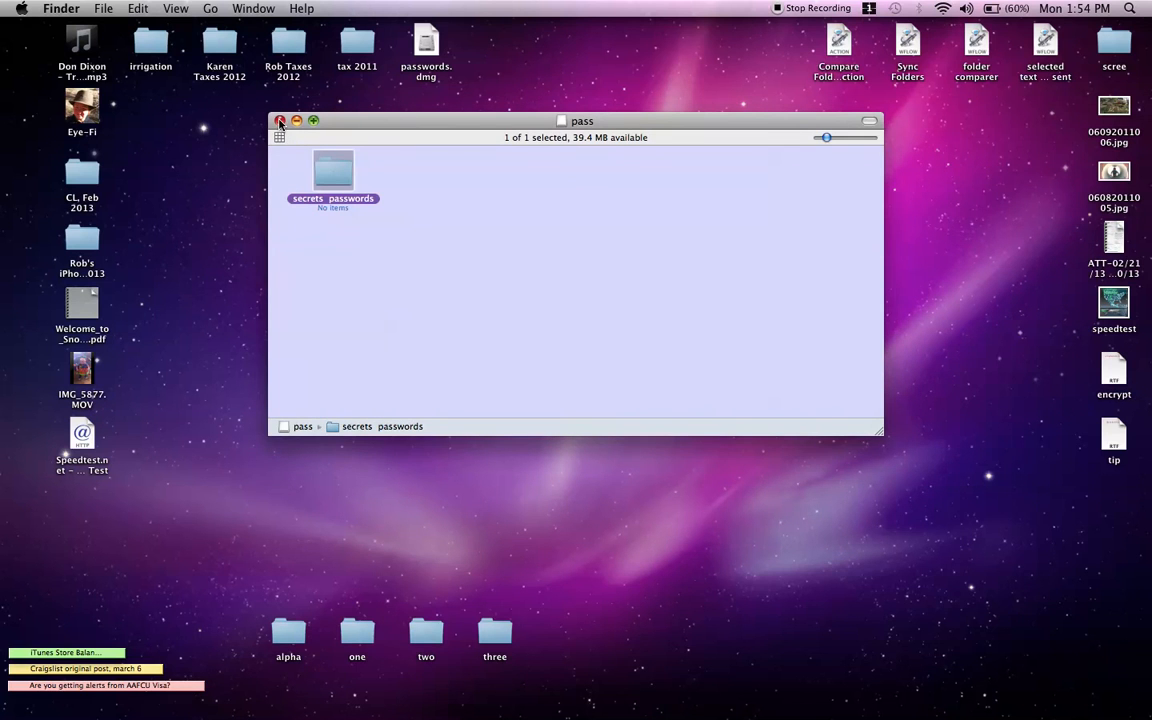
left_click(280, 121)
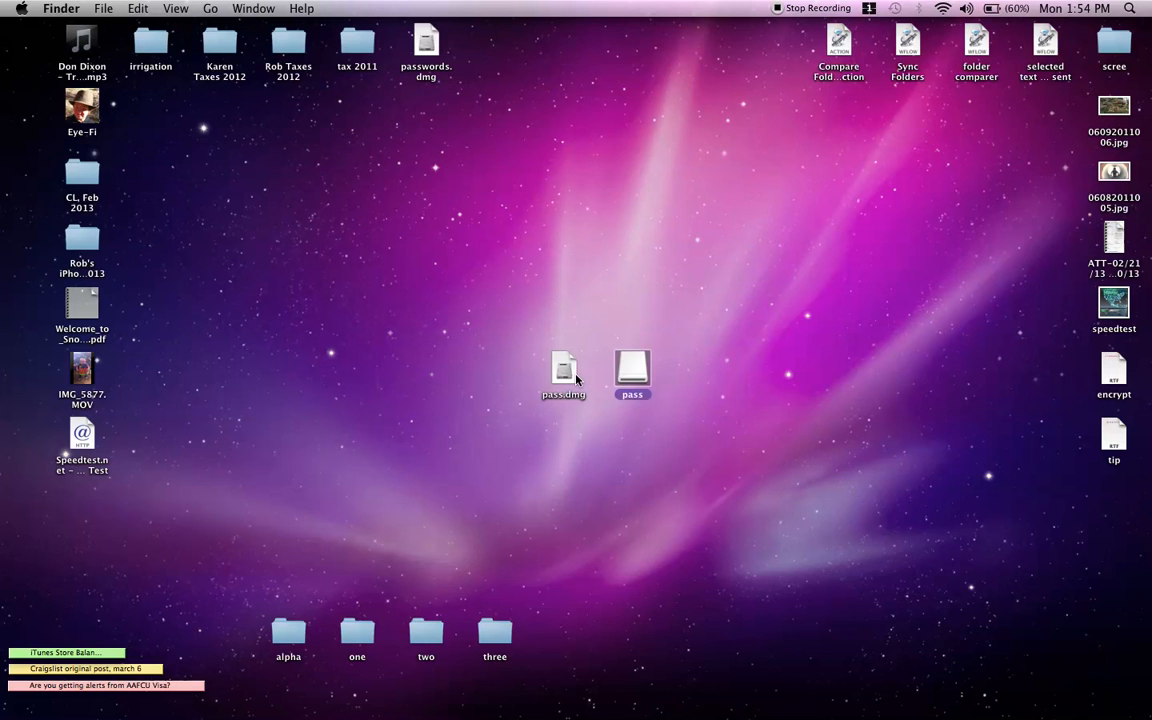
Step: Eject the pass volume from the desktop, then select the tip document
right_click(634, 375)
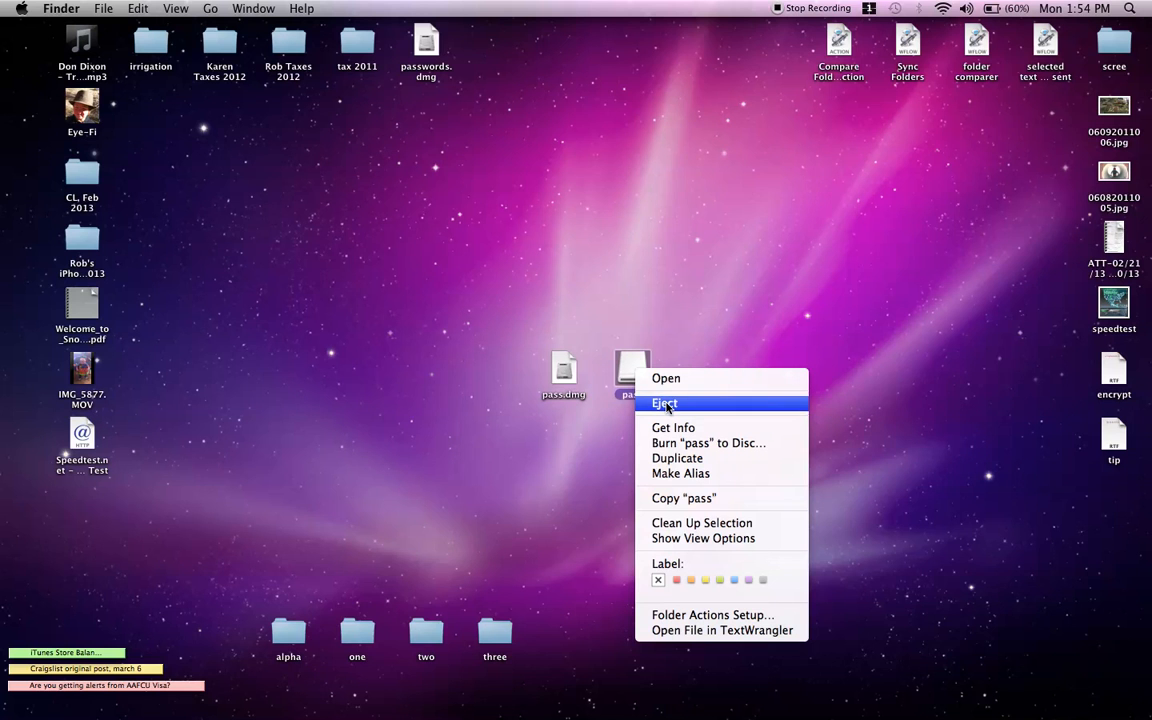
left_click(665, 403)
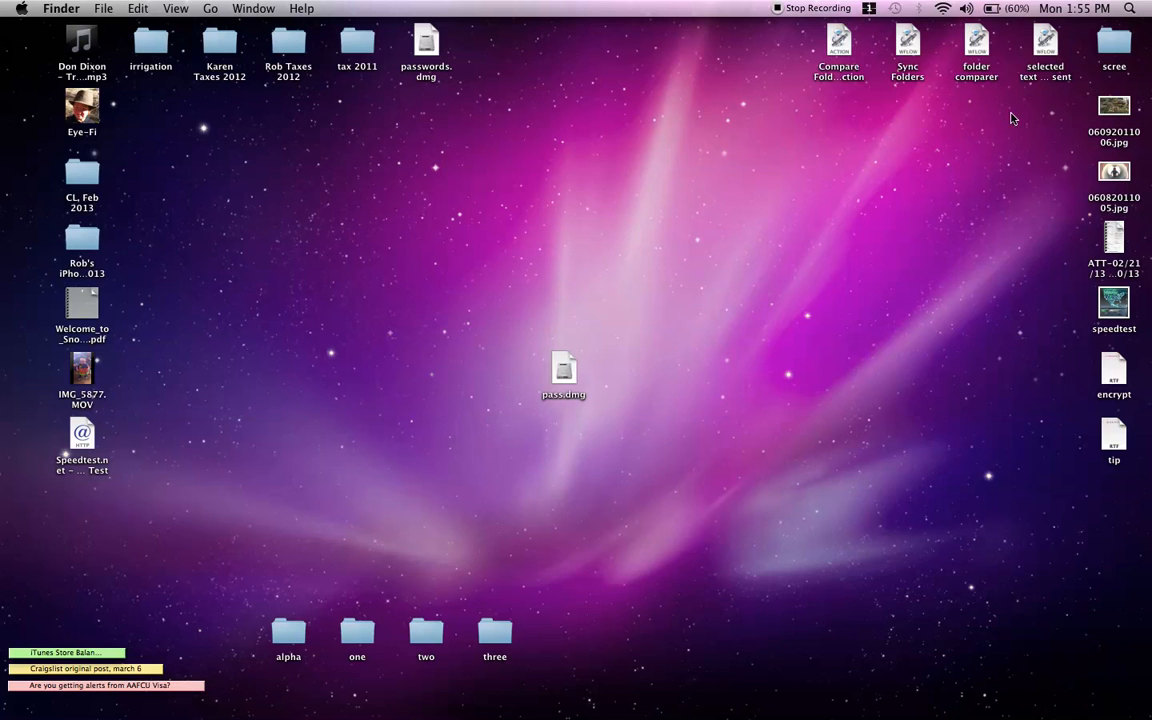
left_click(1118, 437)
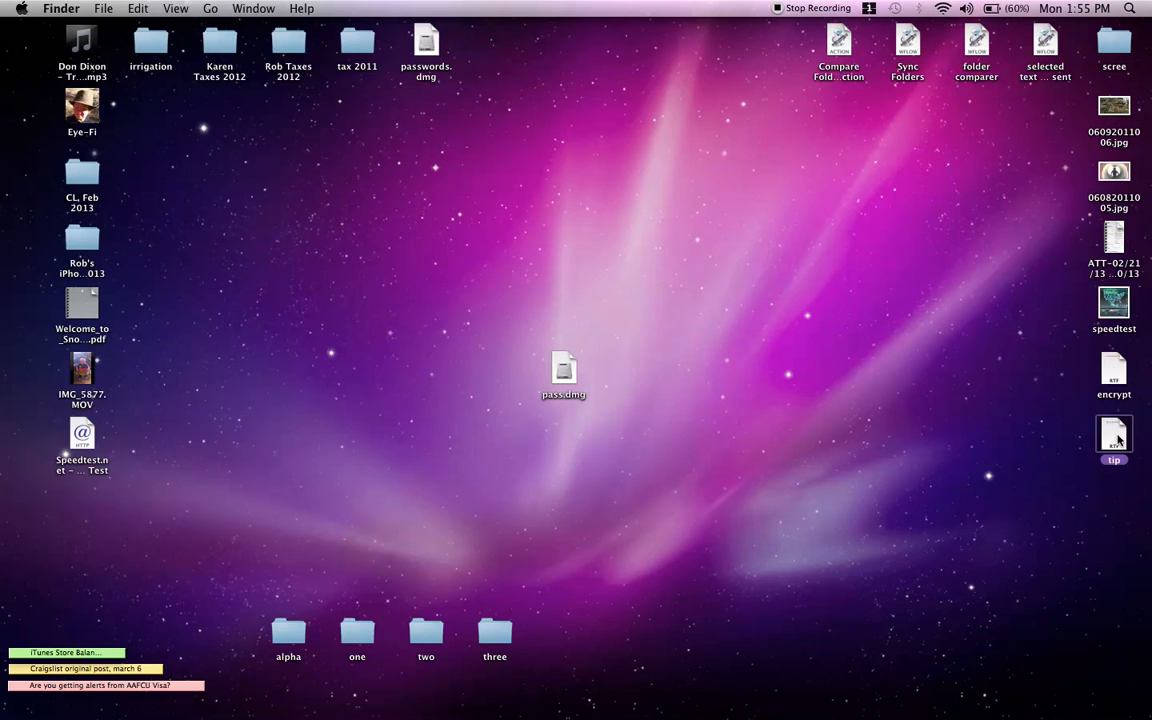
double_click(1118, 437)
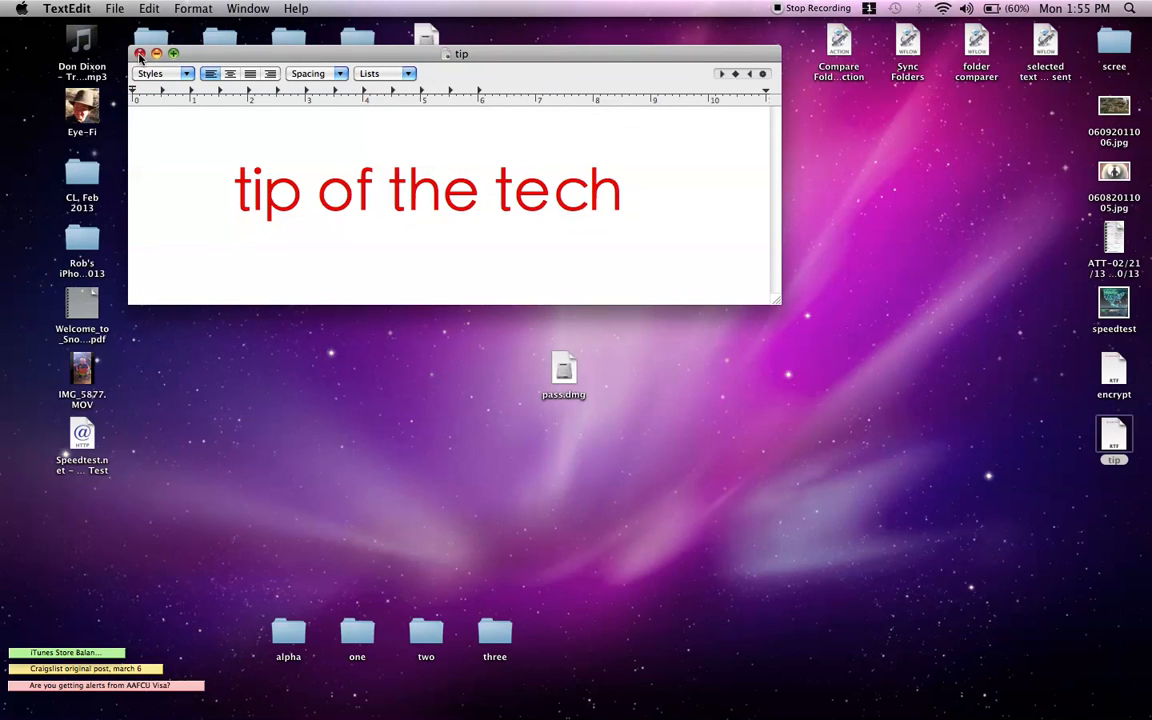
left_click(140, 54)
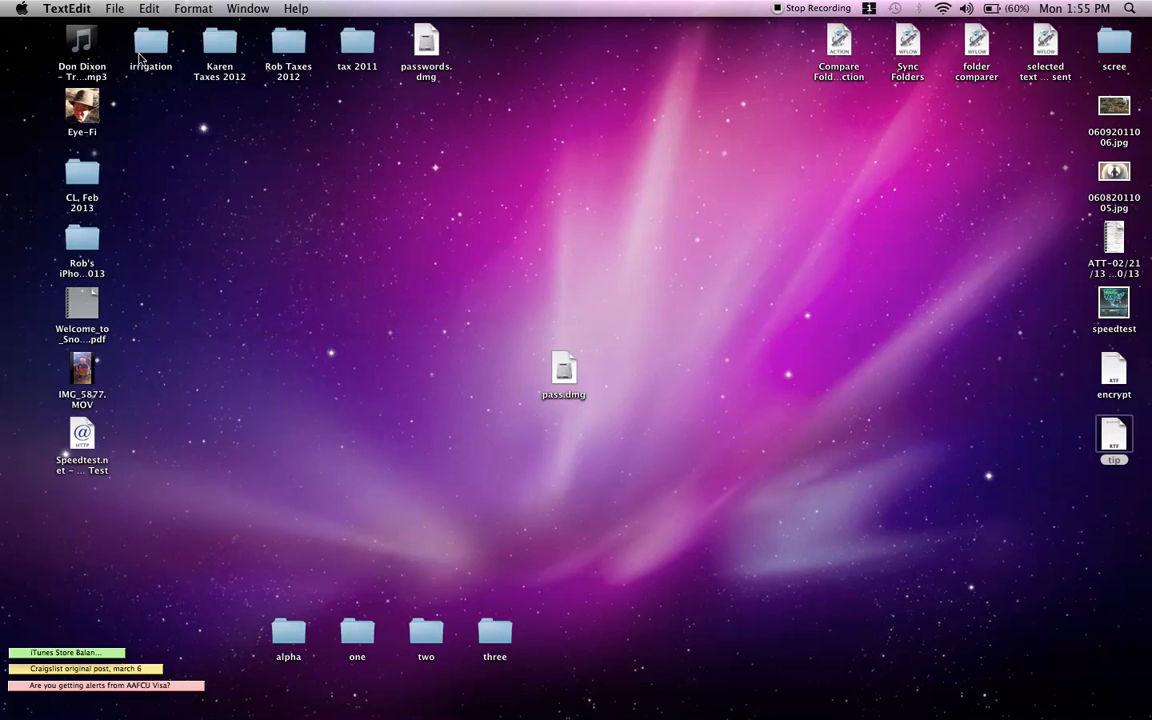